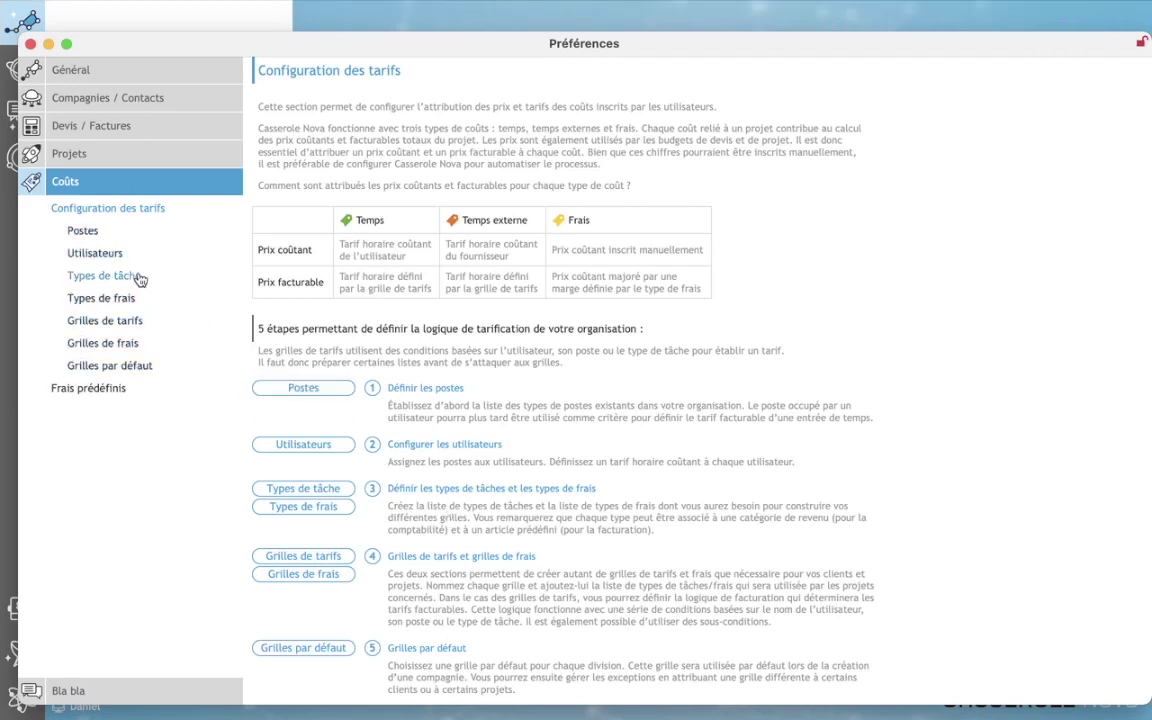
# Step: Add a new post named Programmeur in French and Programmer in English to the rate configuration
pyautogui.click(304, 394)
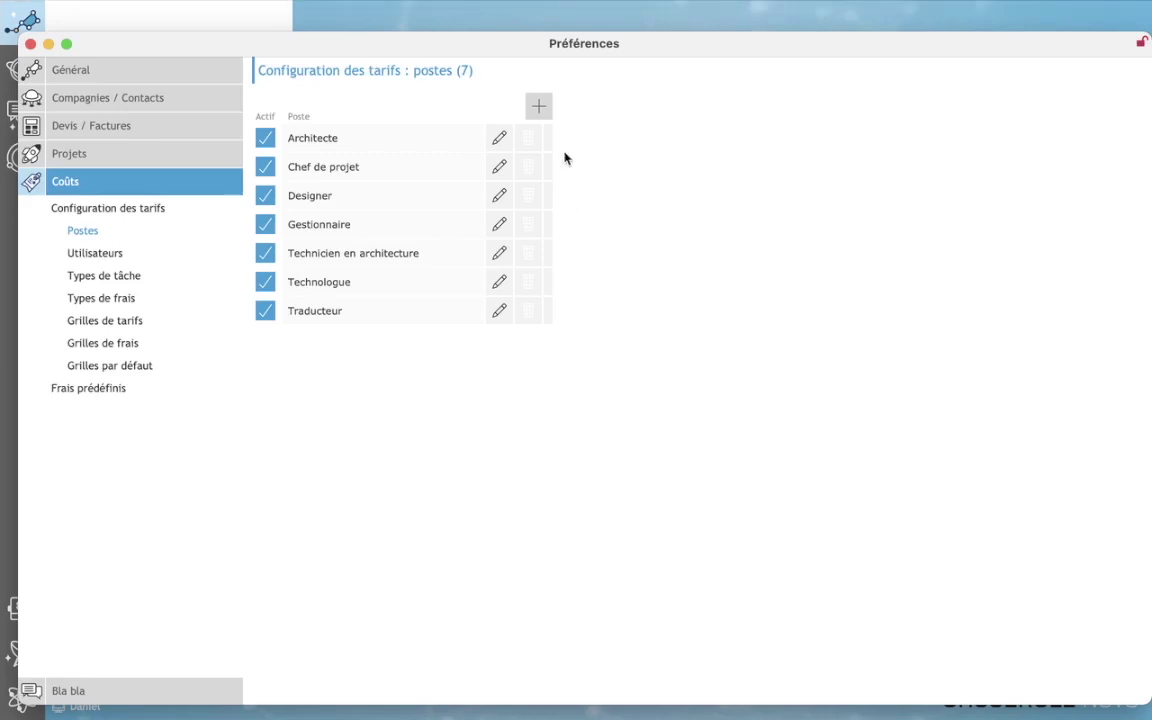
pyautogui.click(546, 108)
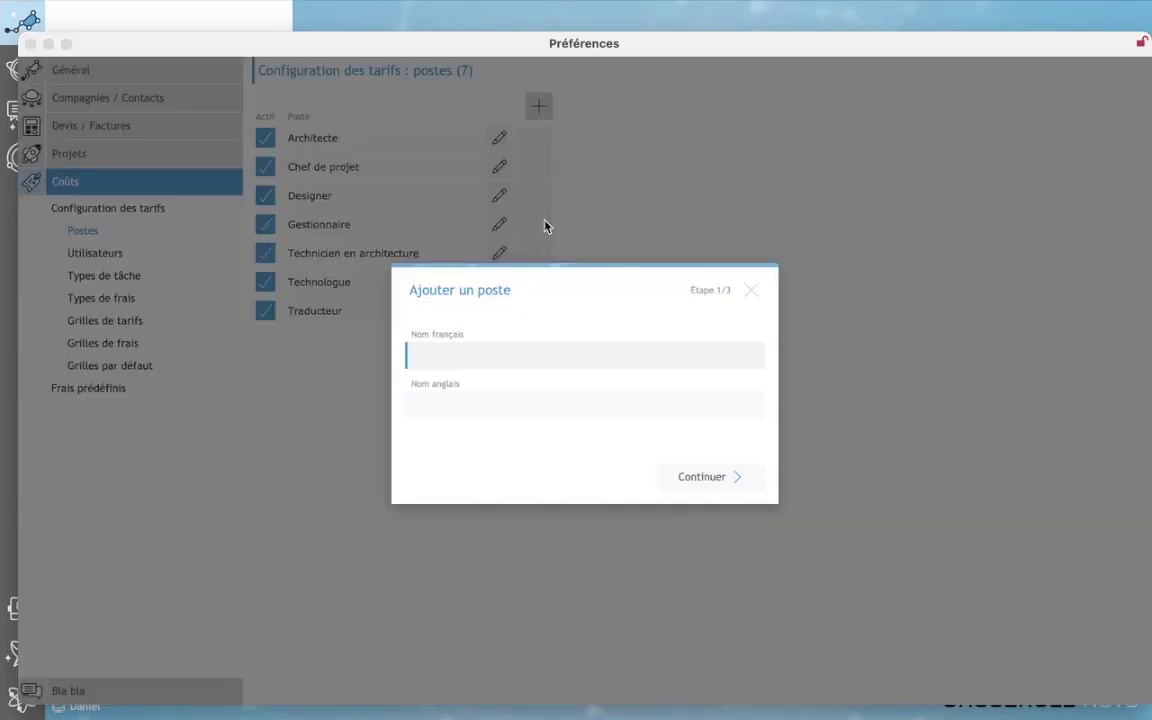
pyautogui.write('Programmeur')
pyautogui.press('Tab')
pyautogui.write('Programmer')
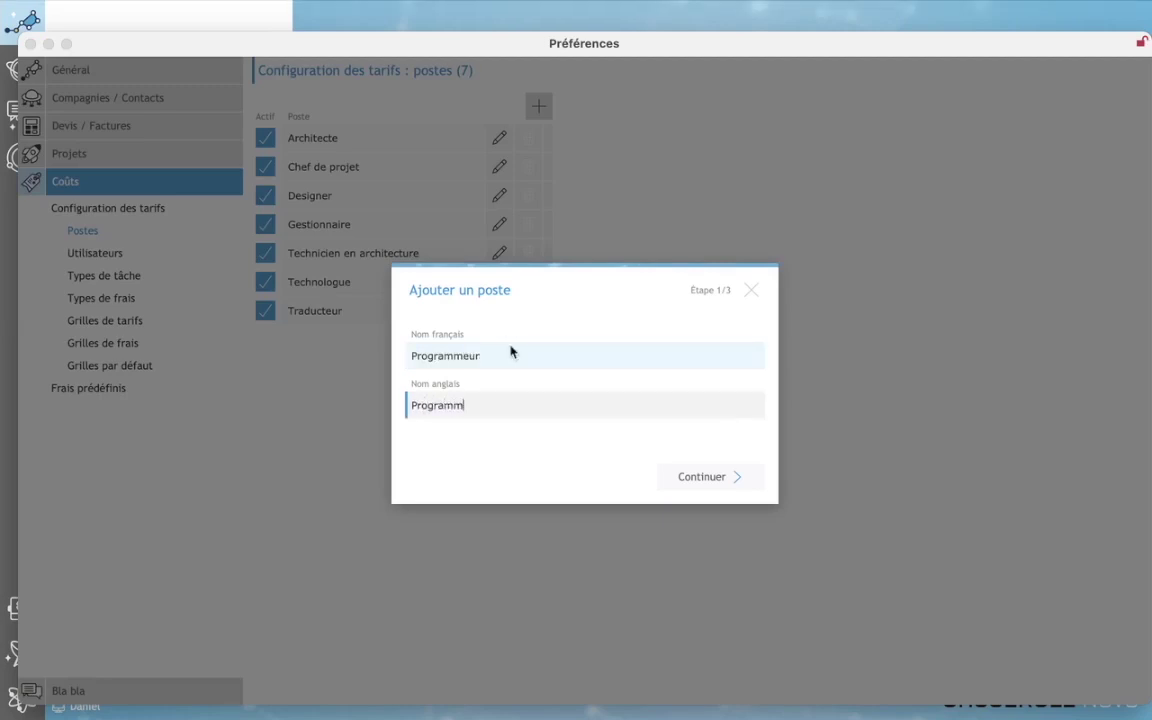
pyautogui.click(700, 480)
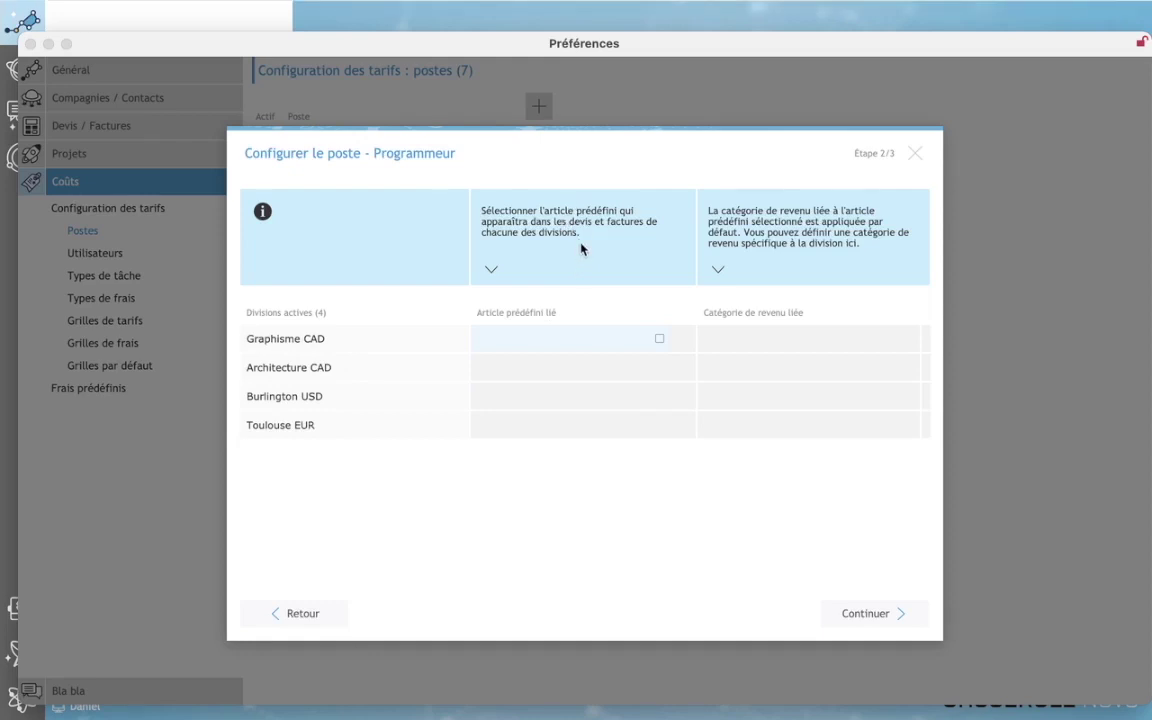
# Step: Link the predefined article PROG to the Programmeur post for the Graphisme CAD division and postpone its rate grid setup
pyautogui.click(617, 343)
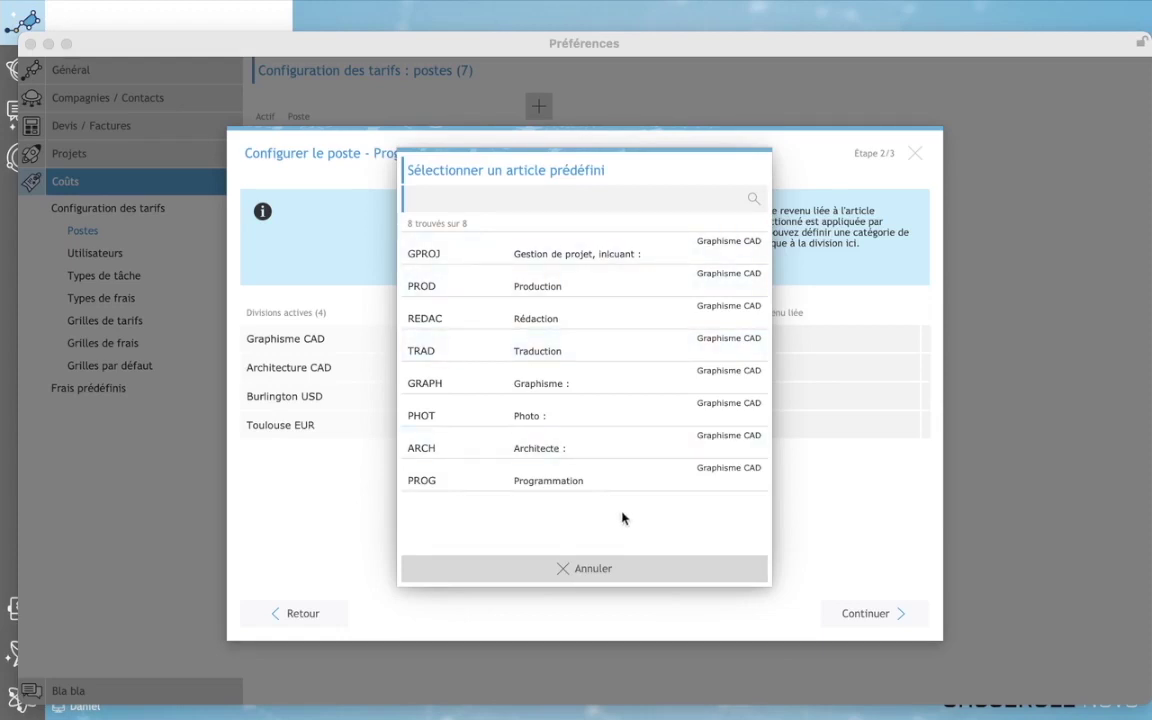
pyautogui.click(568, 482)
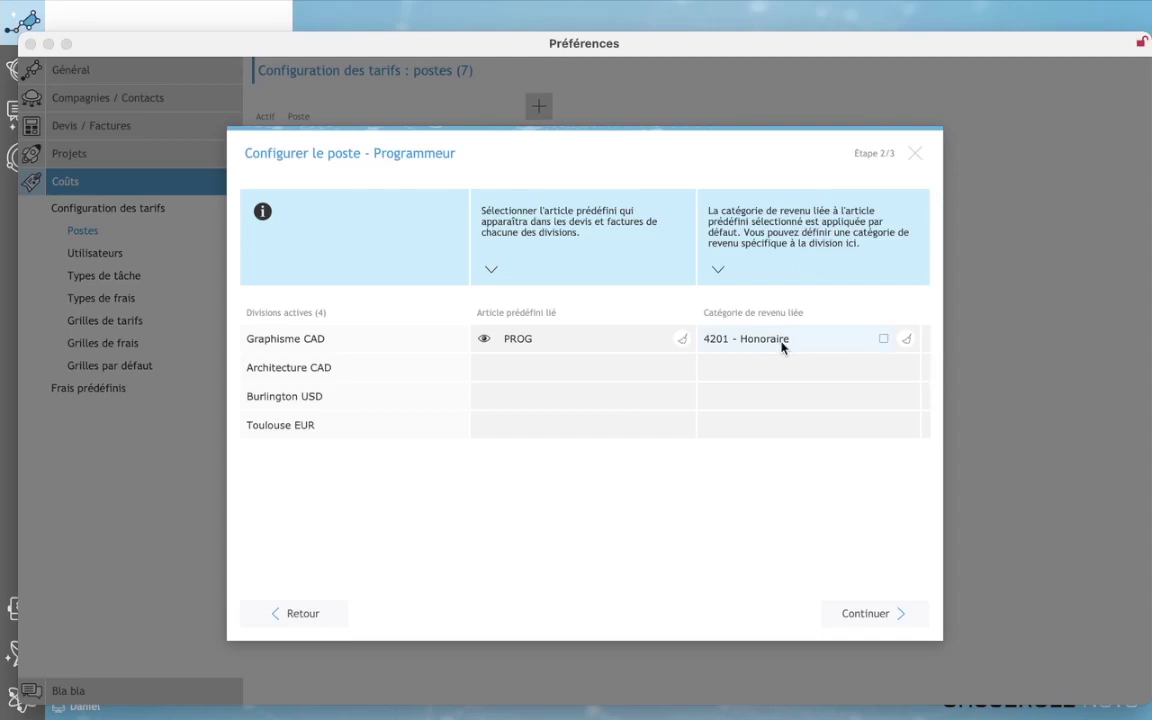
pyautogui.click(870, 613)
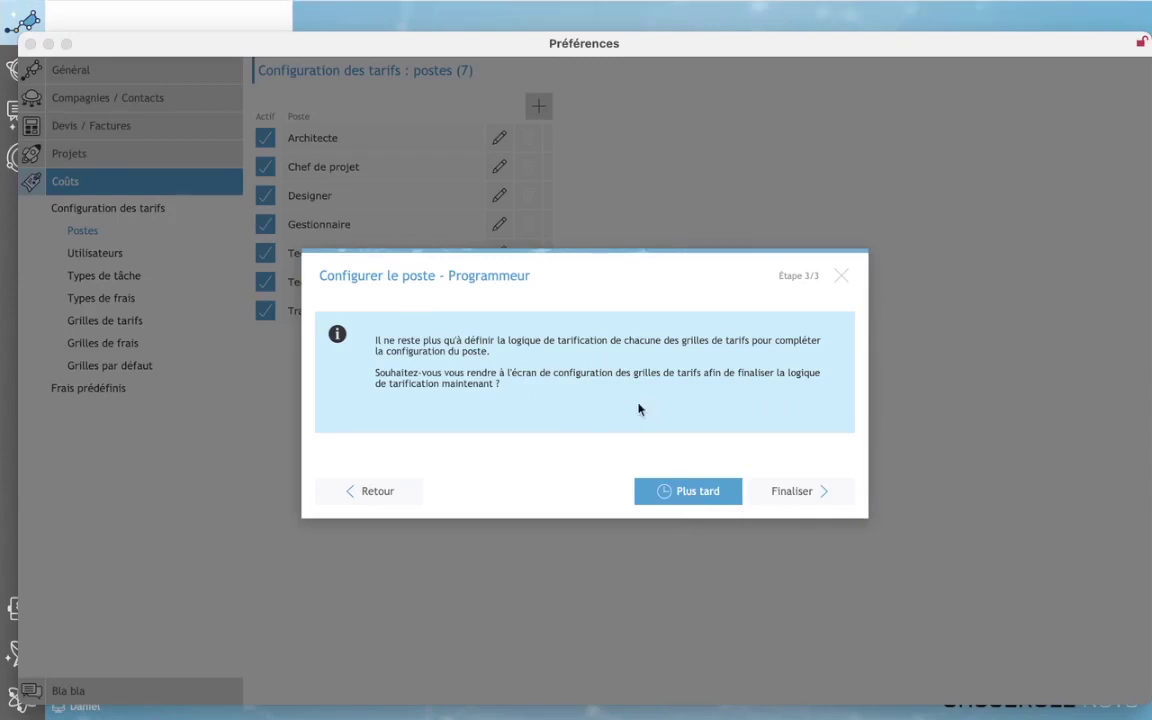
pyautogui.press('Return')
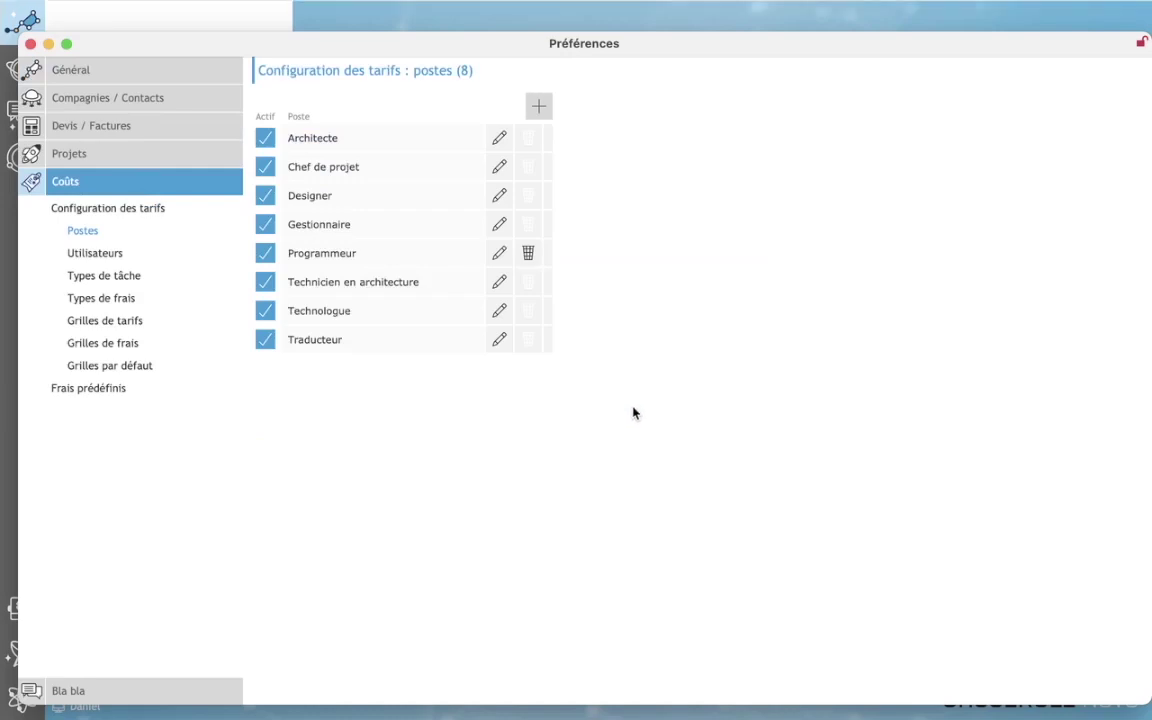
# Step: Assign the Gestionnaire post to the seventh user in the rate configuration's active user list
pyautogui.click(97, 255)
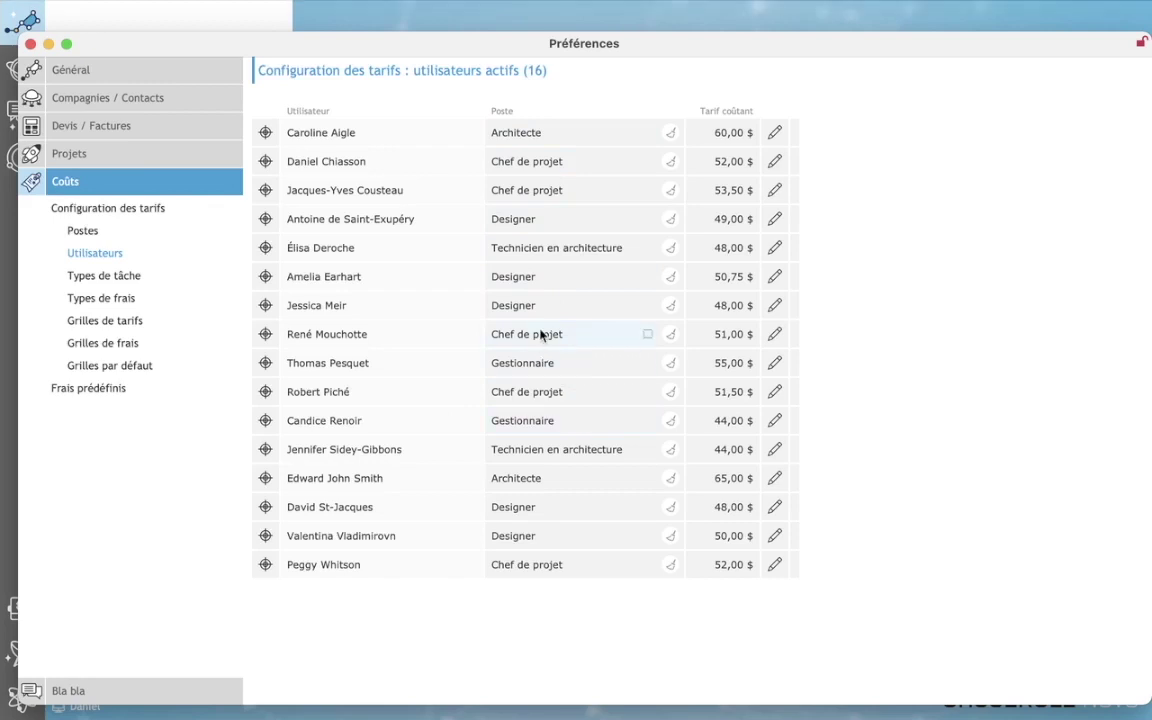
pyautogui.click(601, 311)
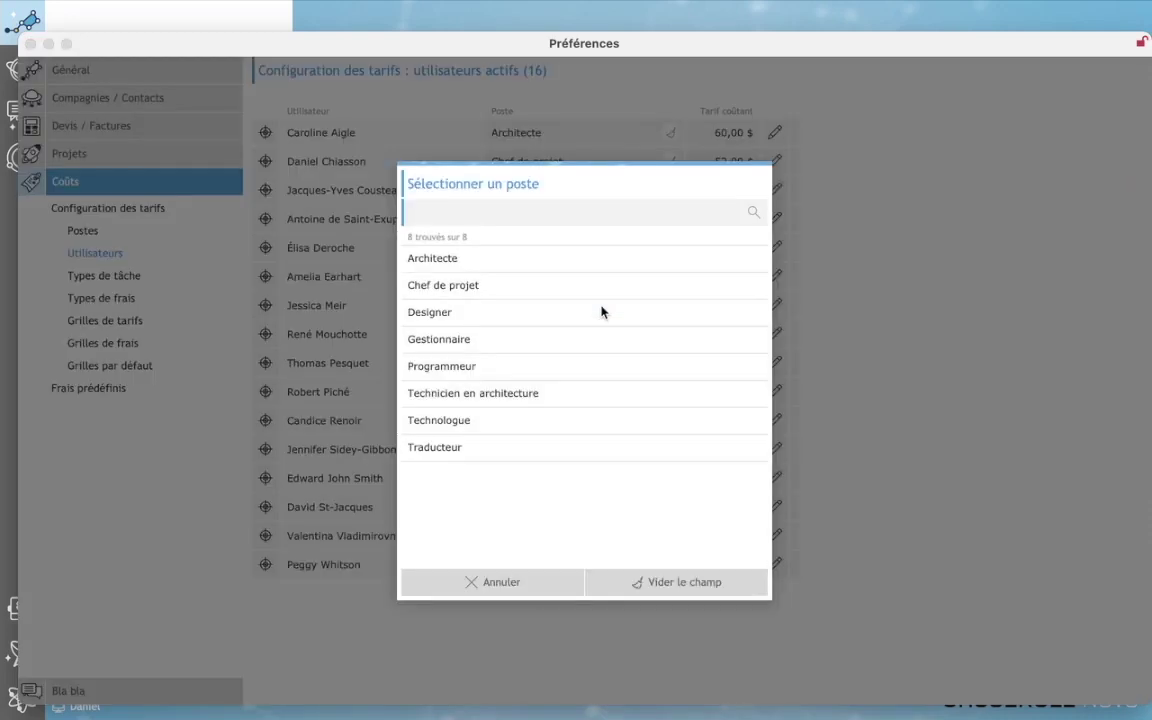
pyautogui.click(564, 344)
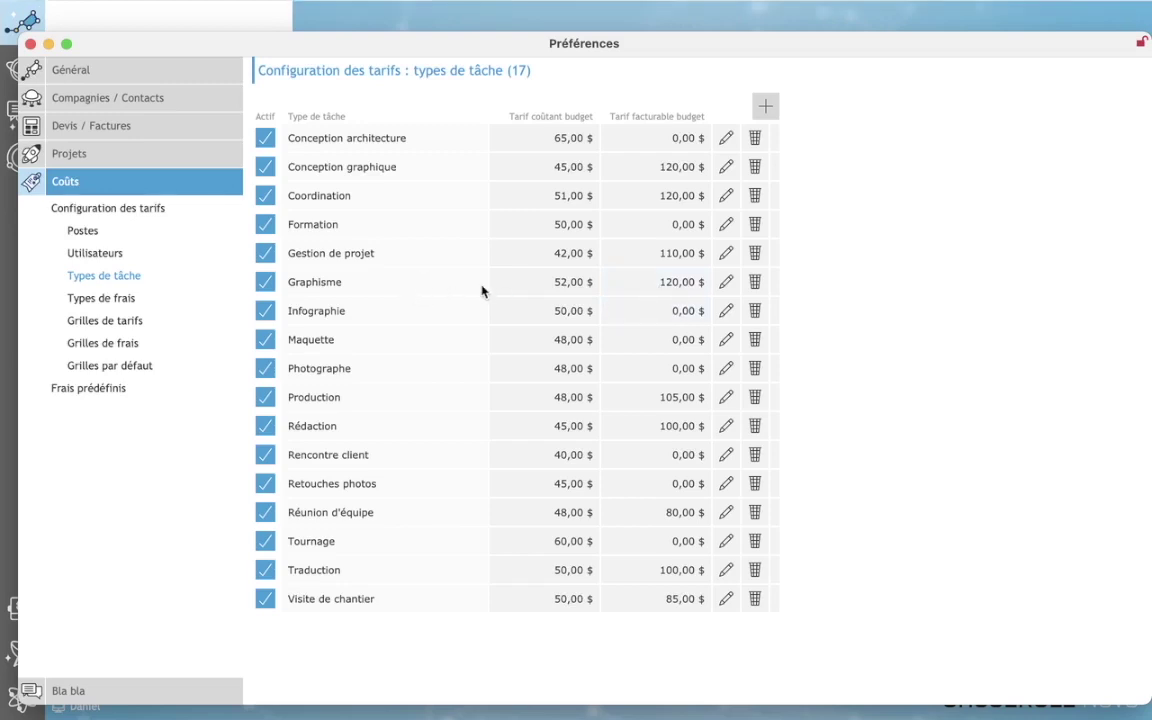
# Step: Review the expense types and the rate grids, toggling the Graphisme 2021 par tâche grid inactive and back to active
pyautogui.click(110, 298)
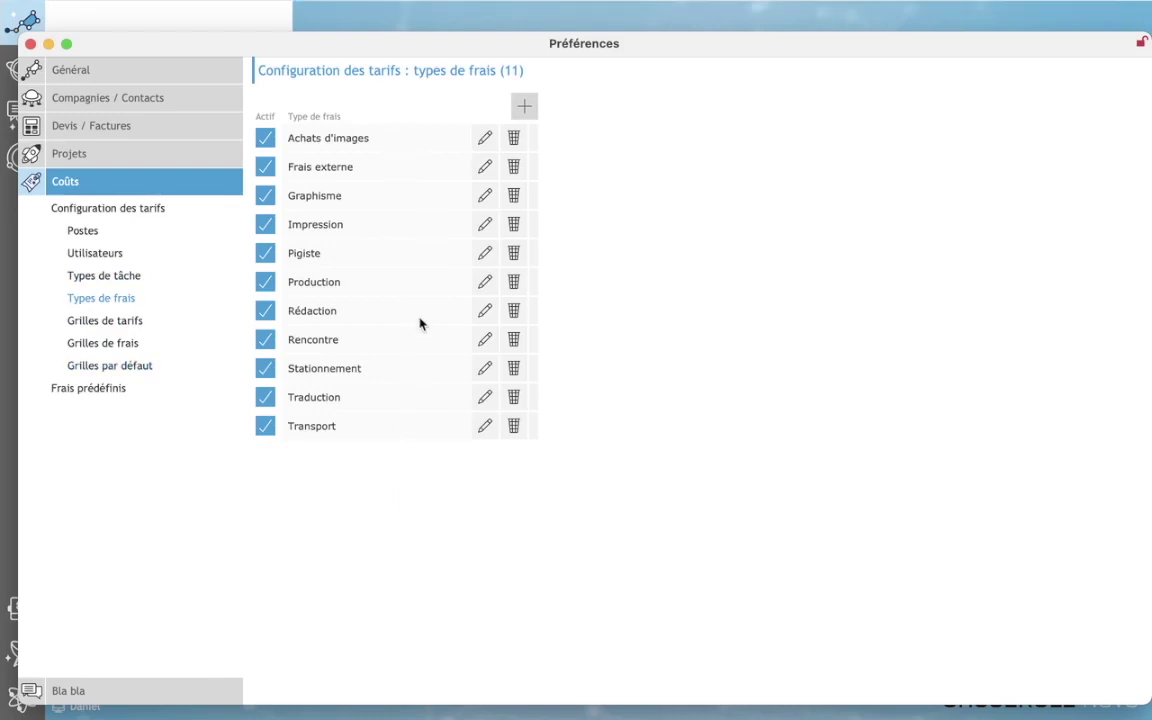
pyautogui.click(122, 322)
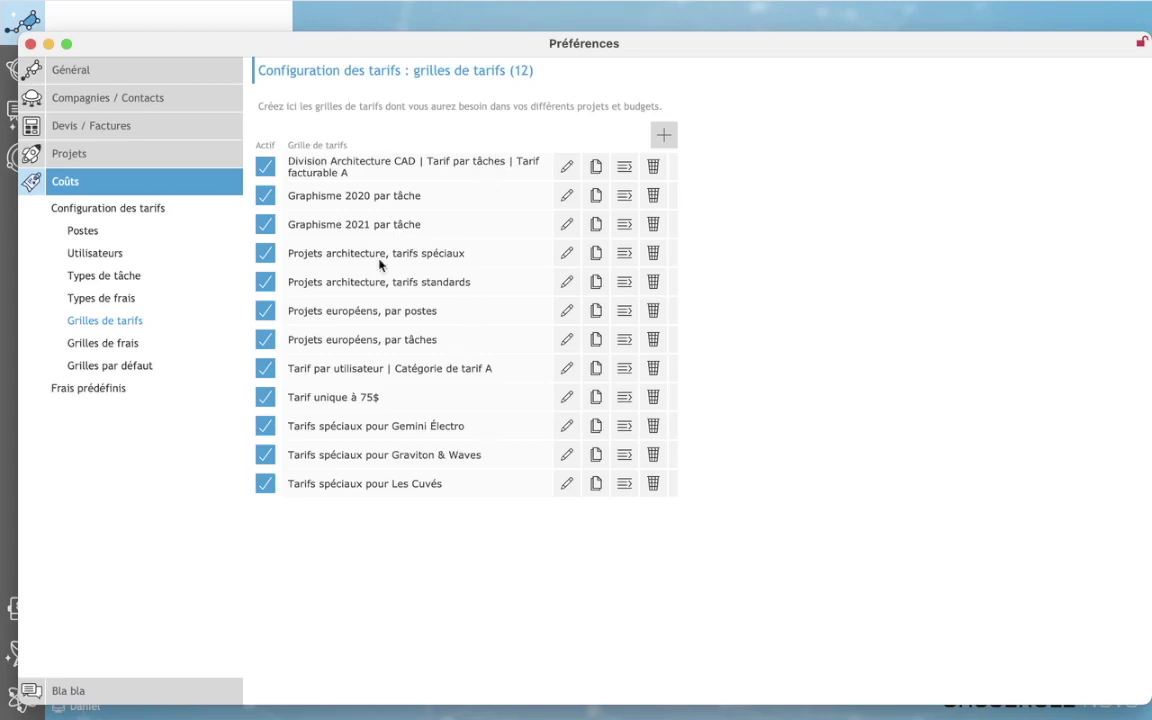
pyautogui.click(270, 229)
pyautogui.click(270, 231)
# Step: Move the Infographie task type to position 3 in the Graphisme 2021 par tâche rate grid
pyautogui.click(566, 225)
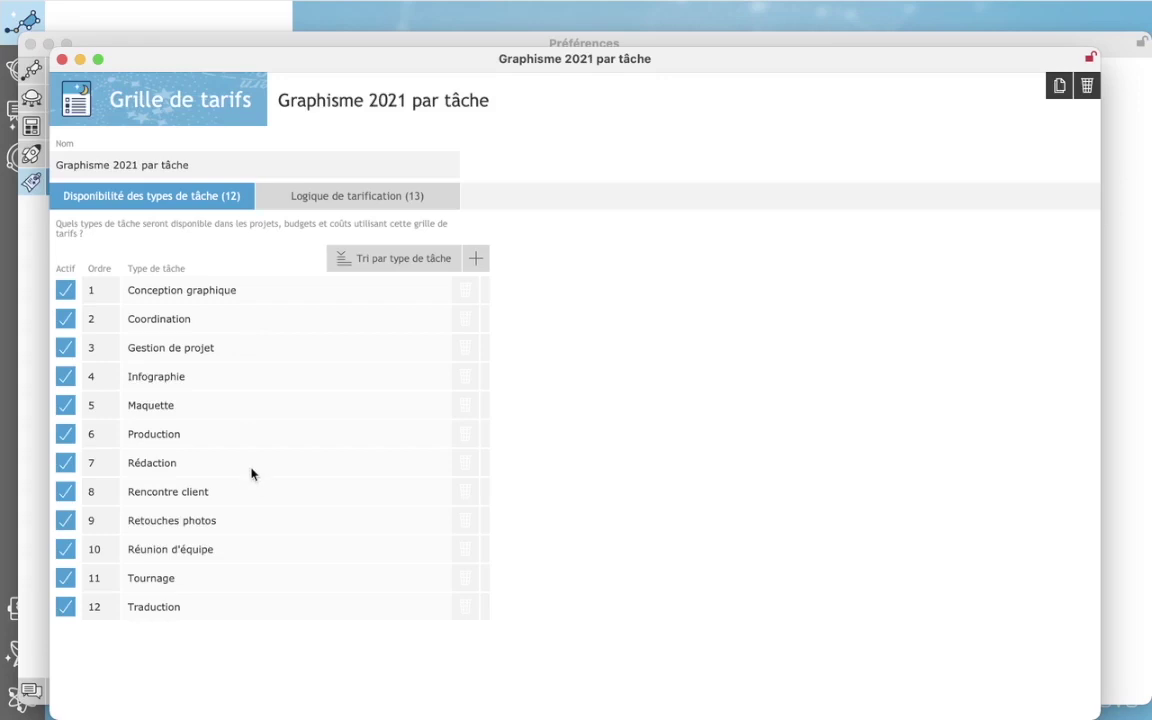
pyautogui.click(98, 385)
pyautogui.click(97, 362)
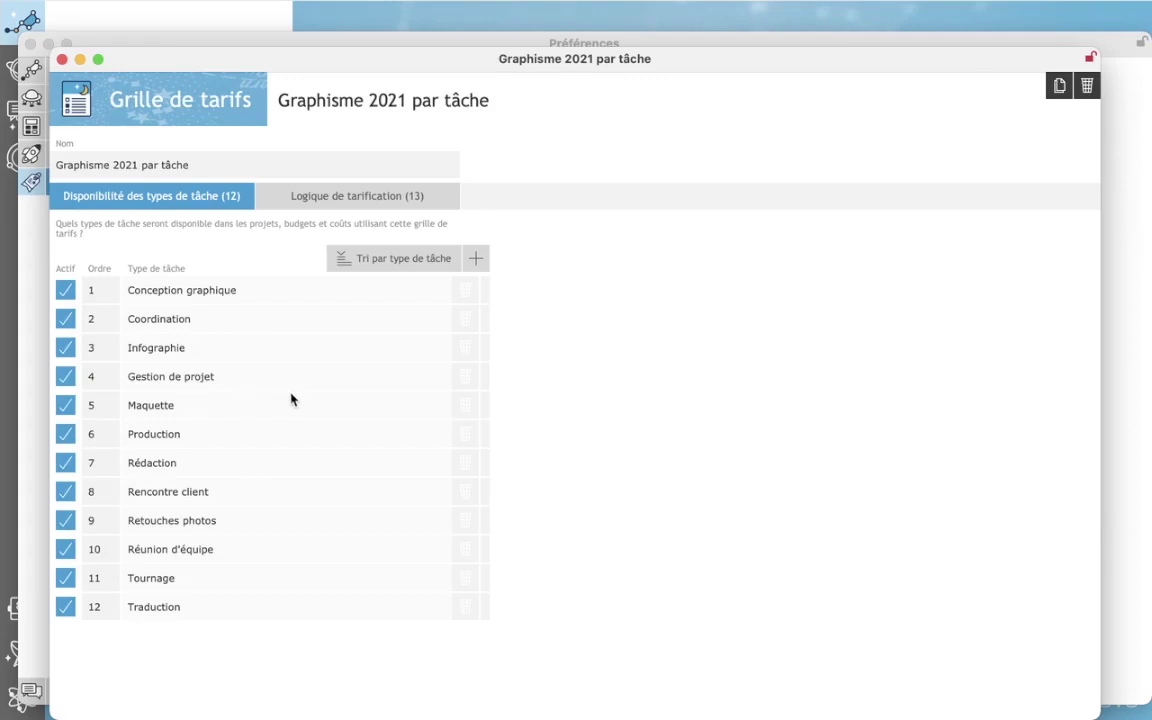
# Step: Review the pricing logic of the rate grids Graphisme 2021 par tâche, Projets architecture, tarifs standards, and Tarif unique à 75$
pyautogui.click(362, 200)
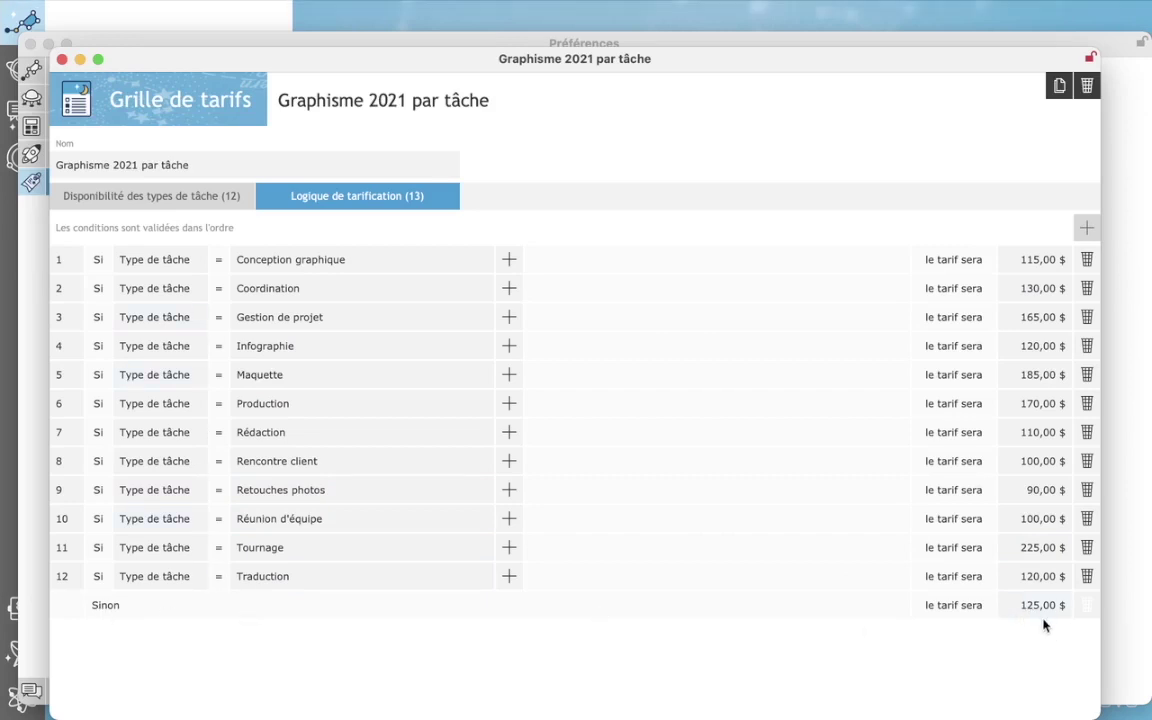
pyautogui.click(62, 60)
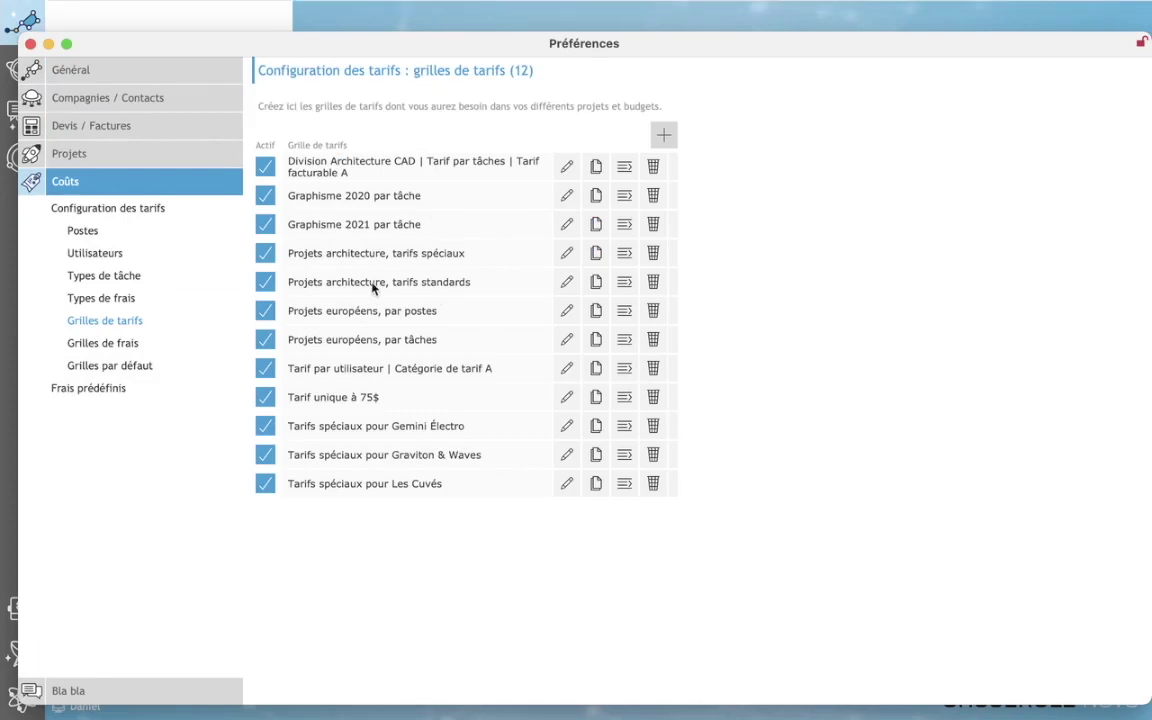
pyautogui.click(566, 284)
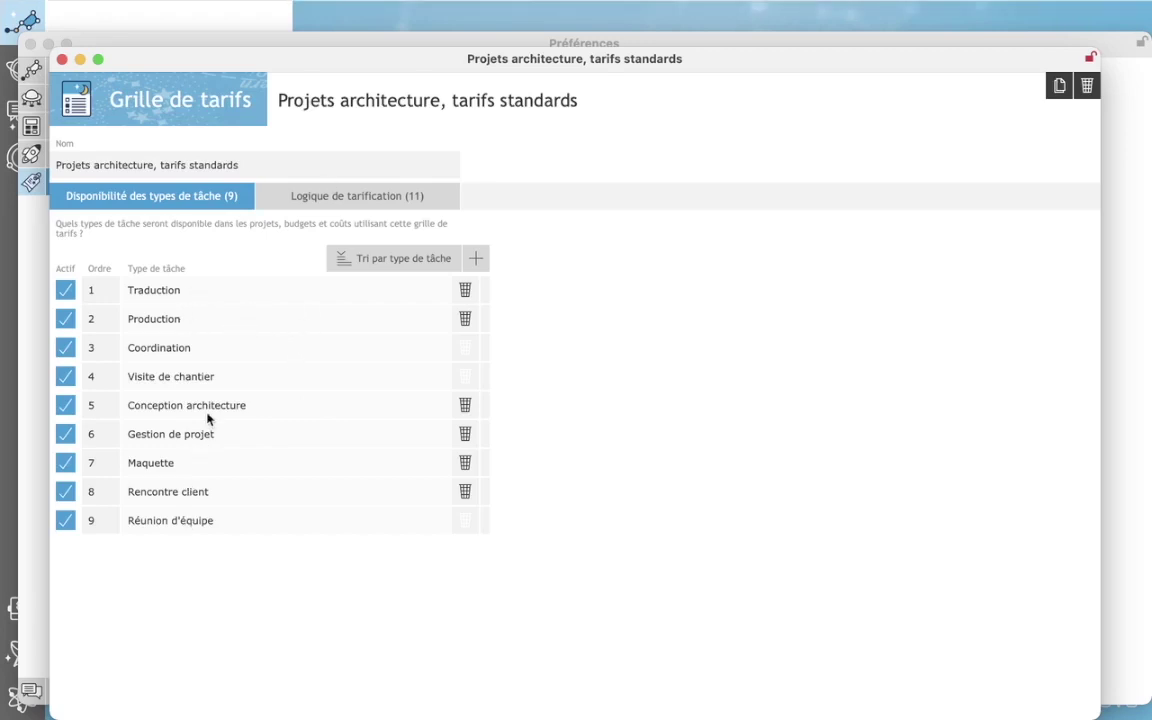
pyautogui.click(312, 194)
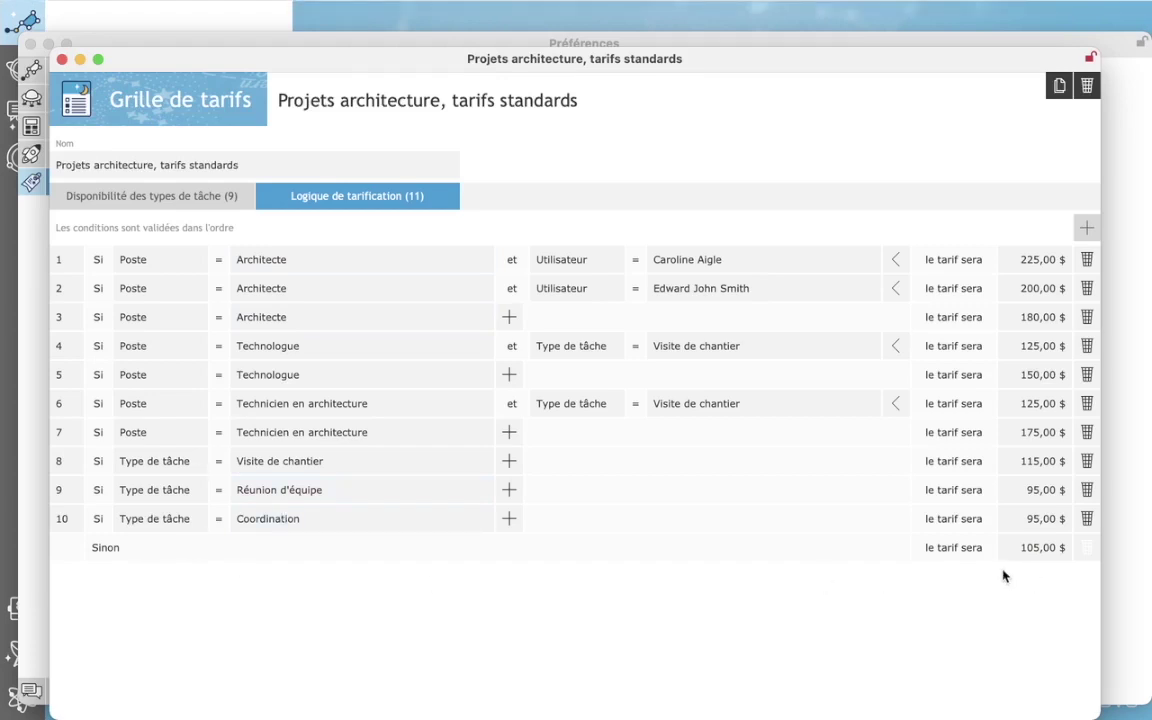
pyautogui.click(62, 60)
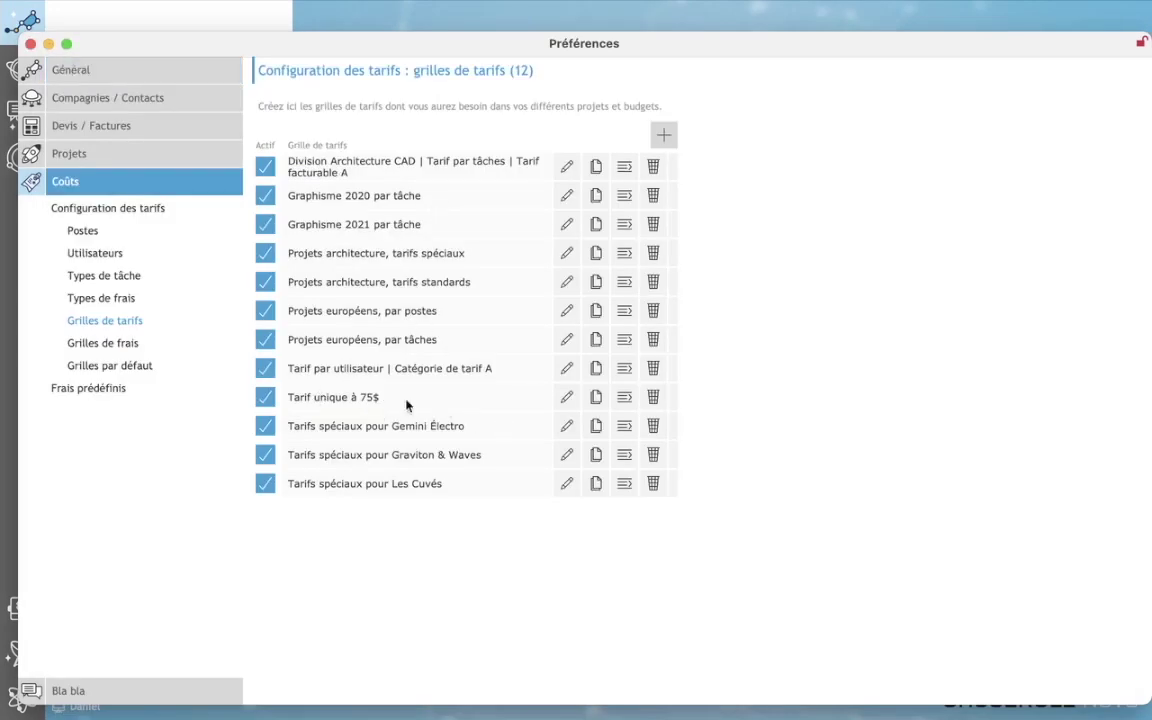
pyautogui.click(567, 398)
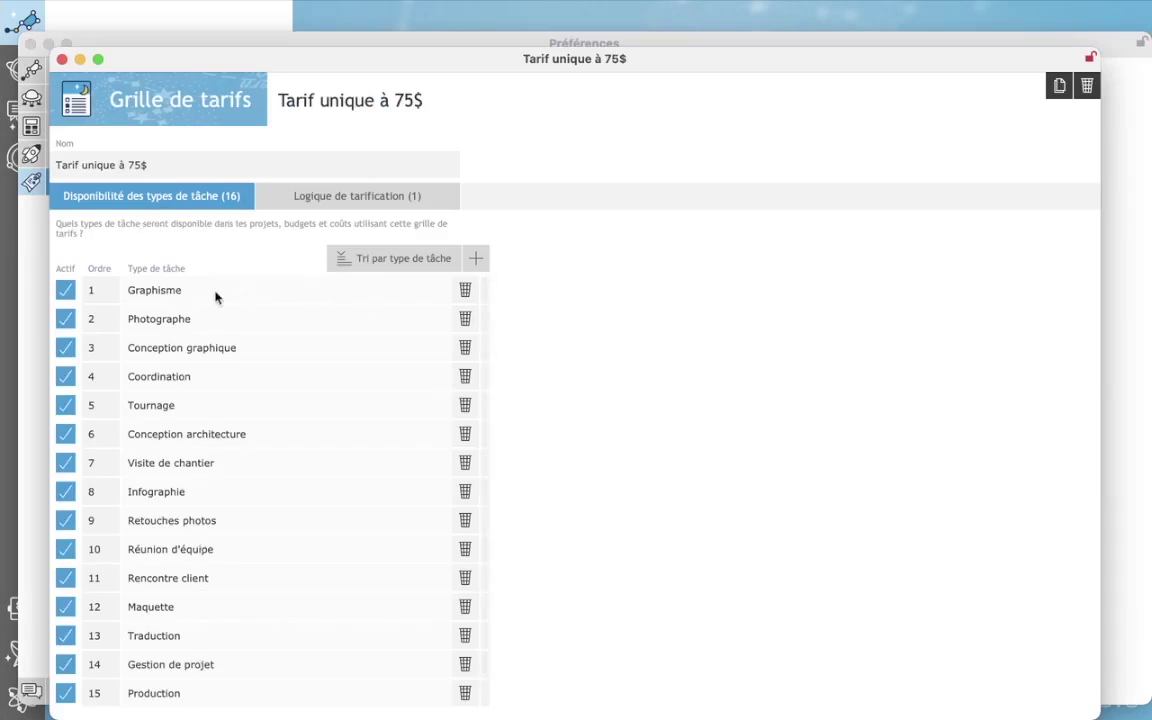
pyautogui.click(358, 203)
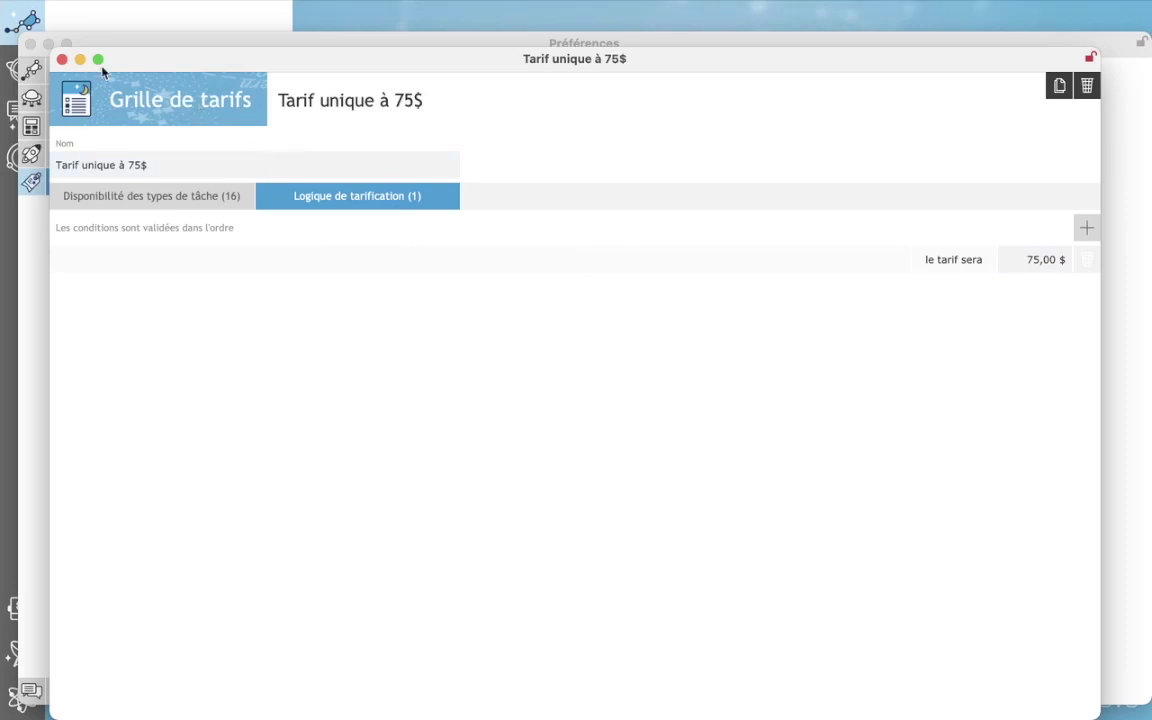
pyautogui.click(62, 59)
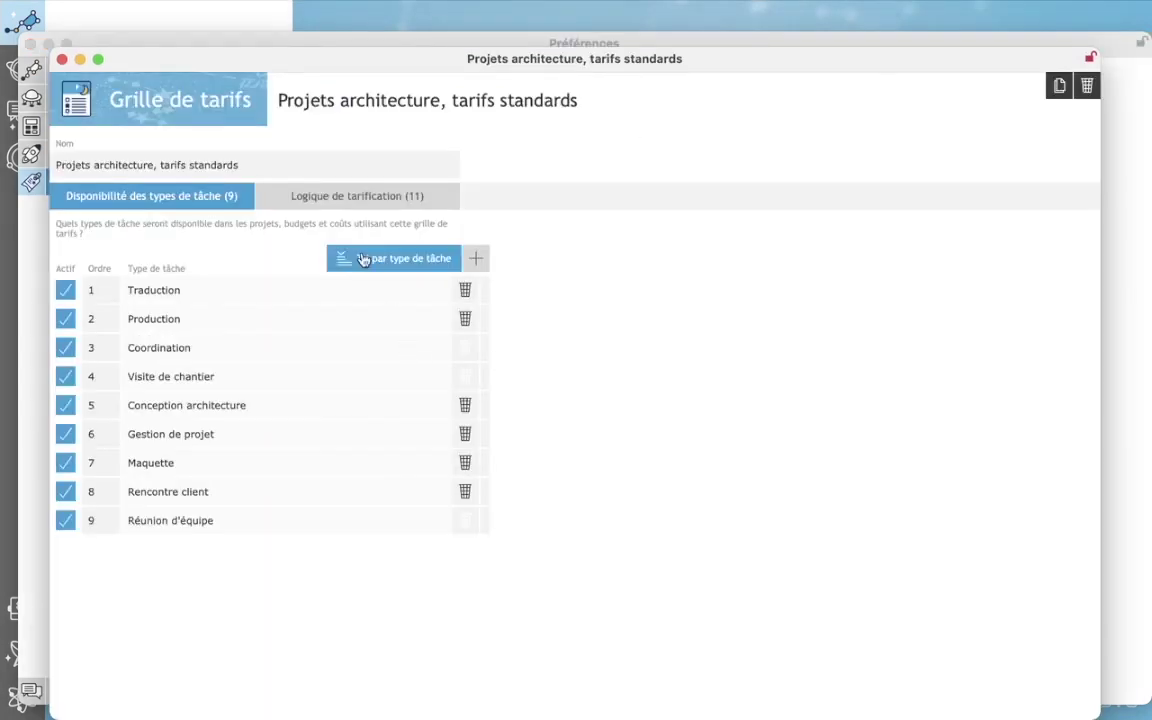
# Step: Add the Rédaction task type to those available in the Projets architecture, tarifs standards rate grid
pyautogui.click(474, 259)
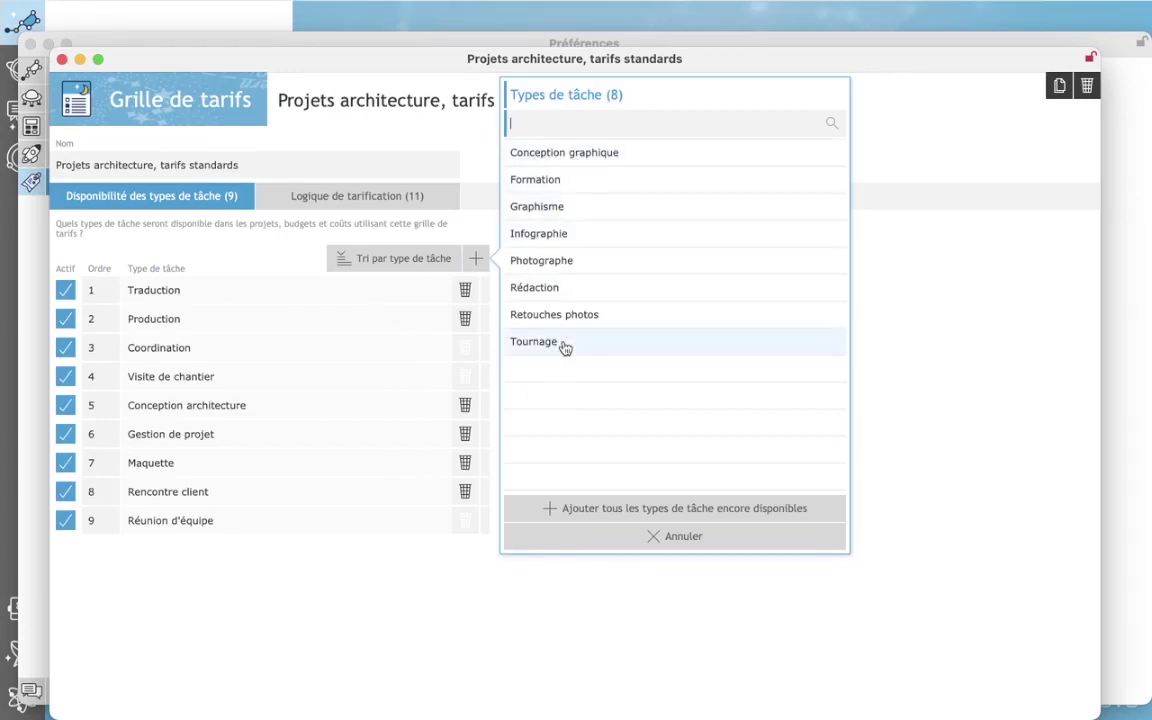
pyautogui.click(627, 290)
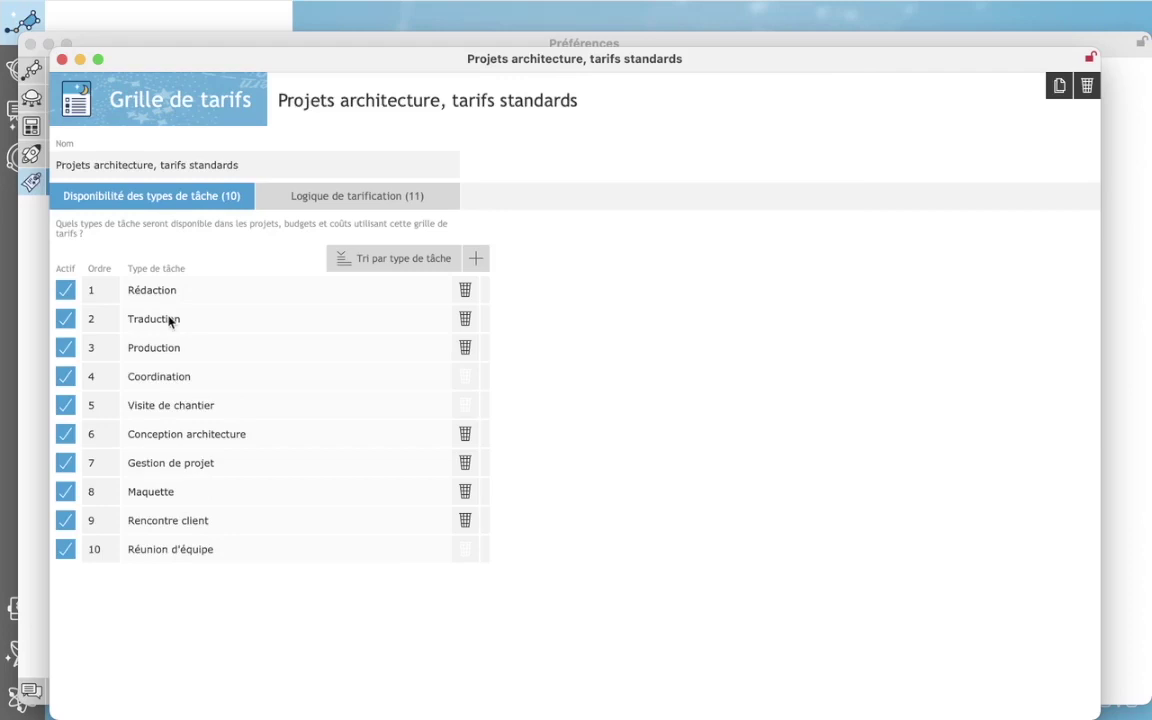
pyautogui.click(93, 291)
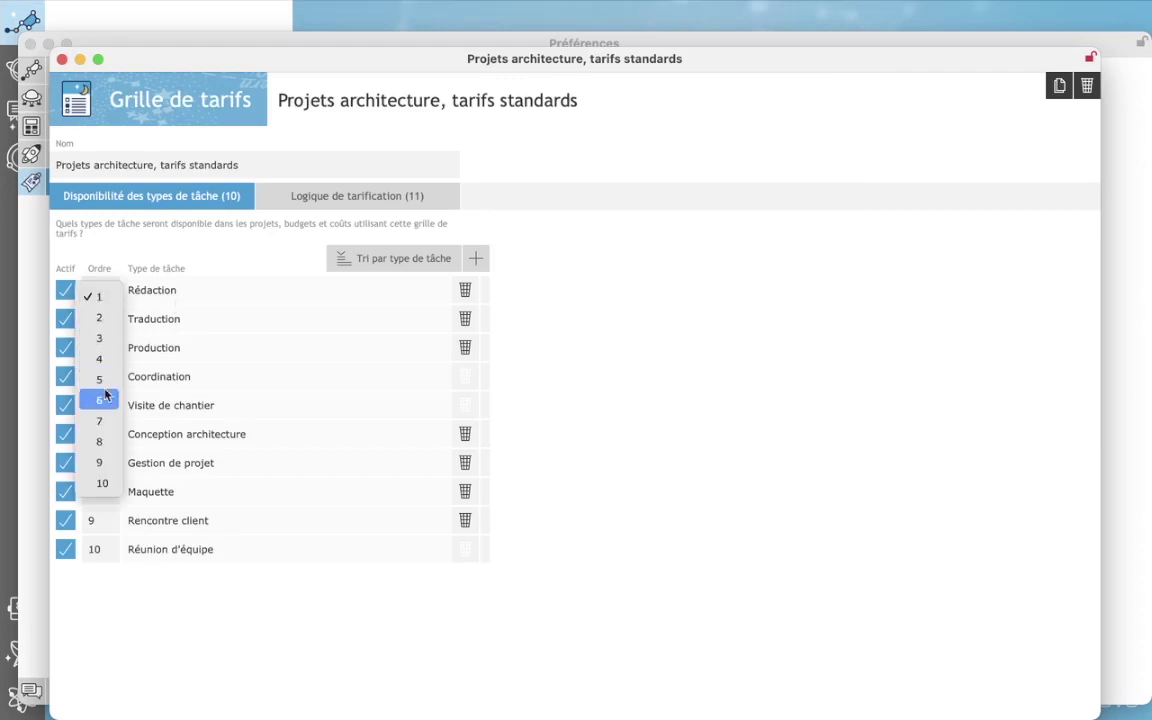
pyautogui.click(222, 404)
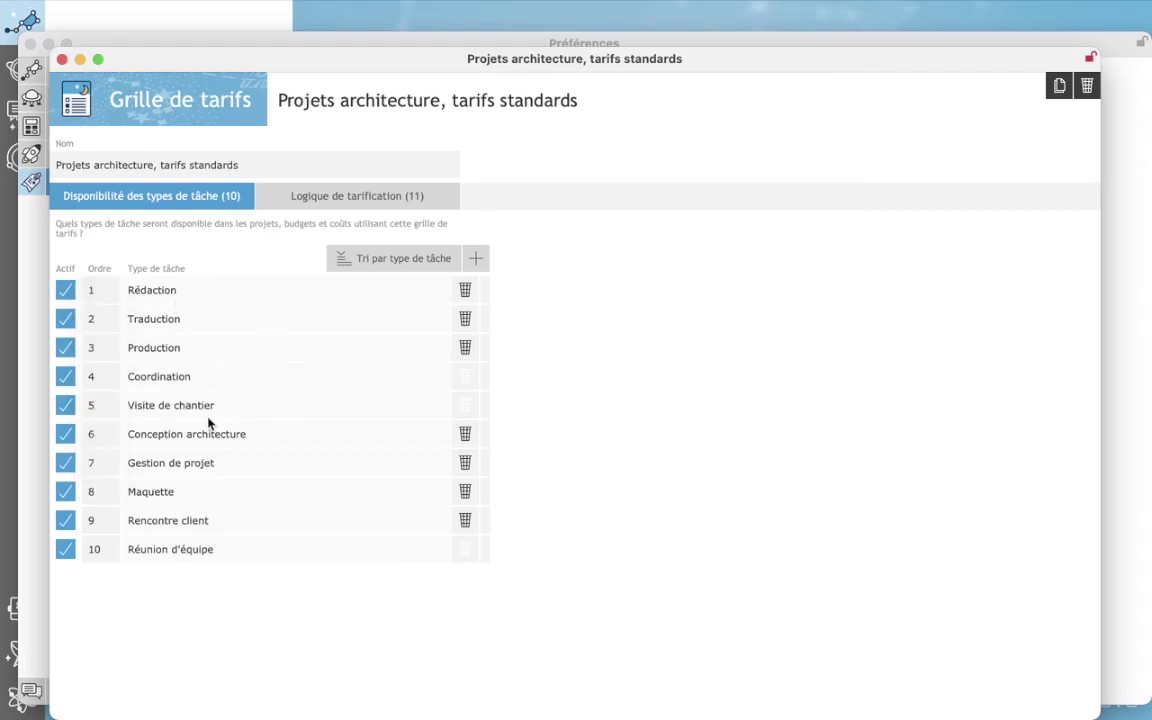
# Step: Add a pricing condition to the Projets architecture, tarifs standards grid: task type Rédaction at a rate of 85 $
pyautogui.click(349, 199)
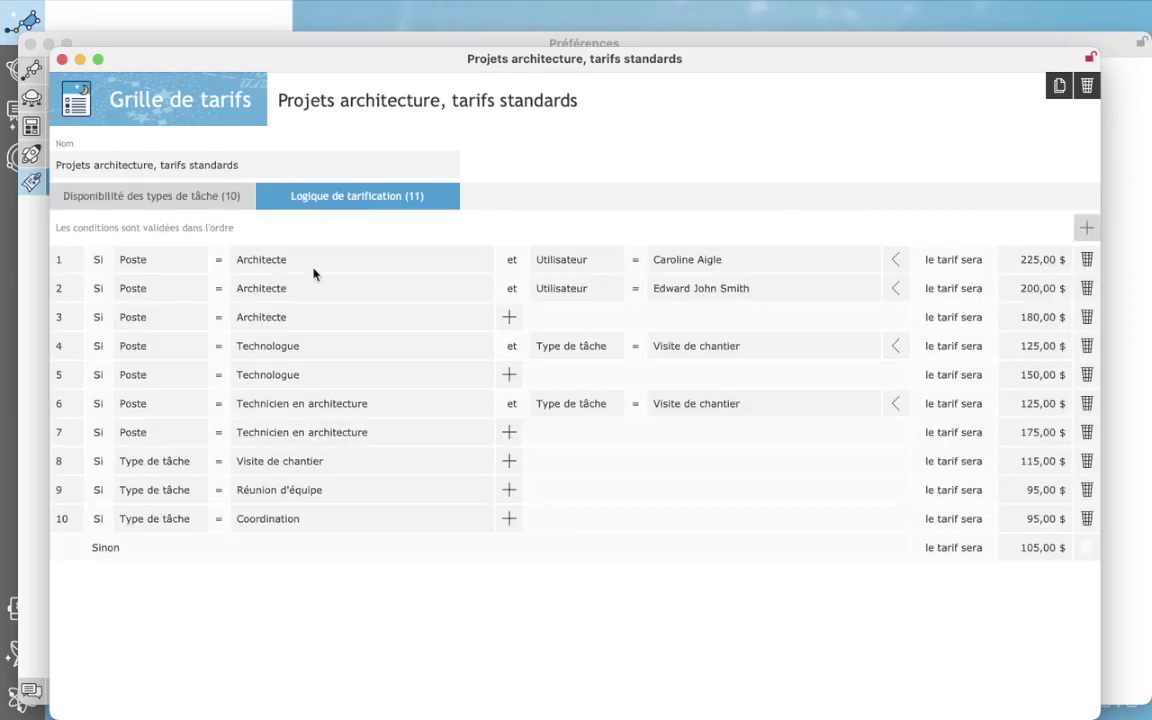
pyautogui.click(1087, 230)
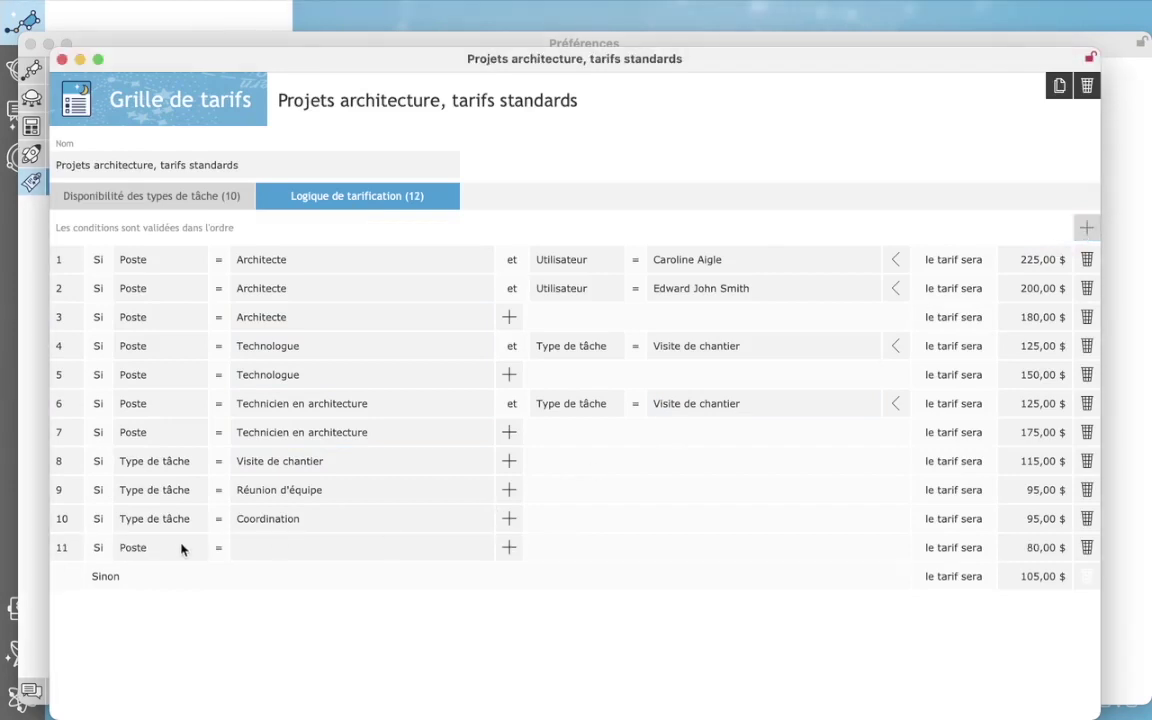
pyautogui.click(163, 548)
pyautogui.click(158, 576)
pyautogui.click(405, 538)
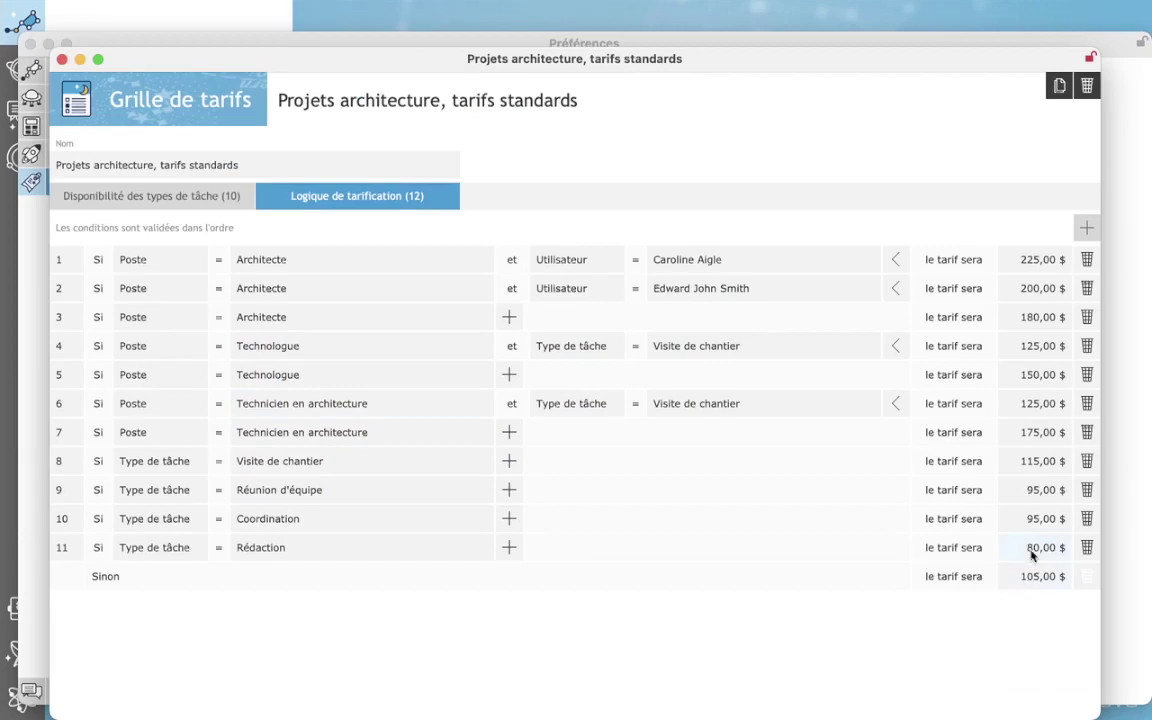
pyautogui.click(1038, 547)
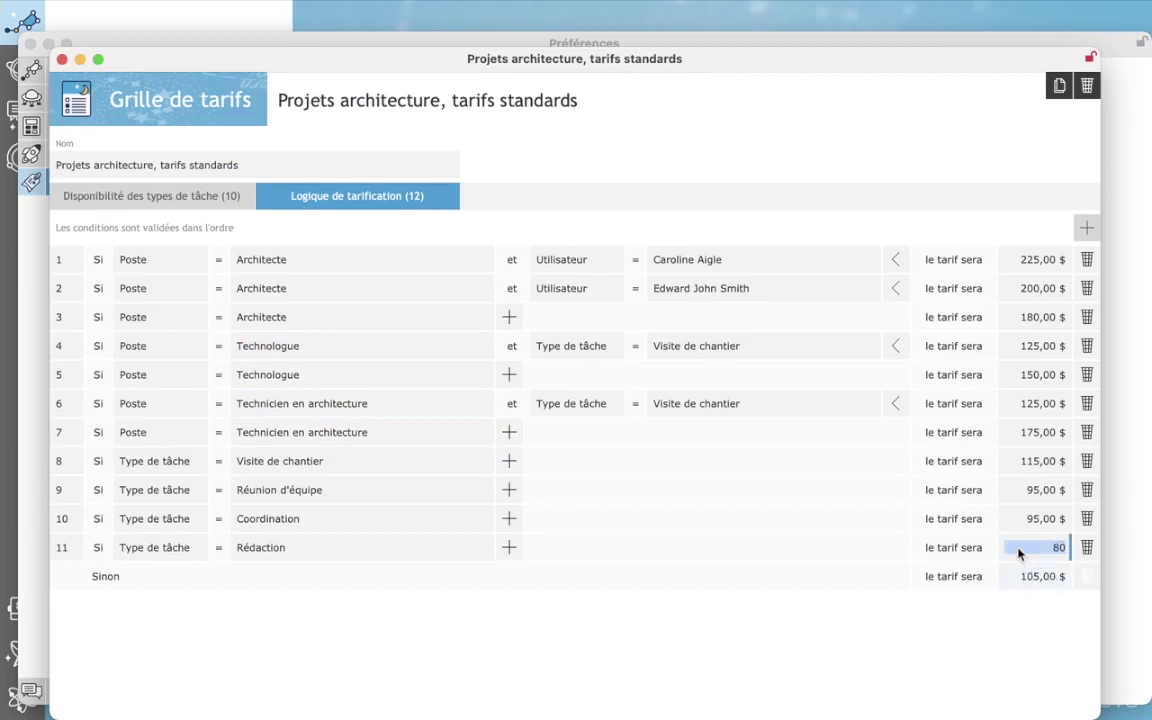
pyautogui.write('85')
pyautogui.press('Return')
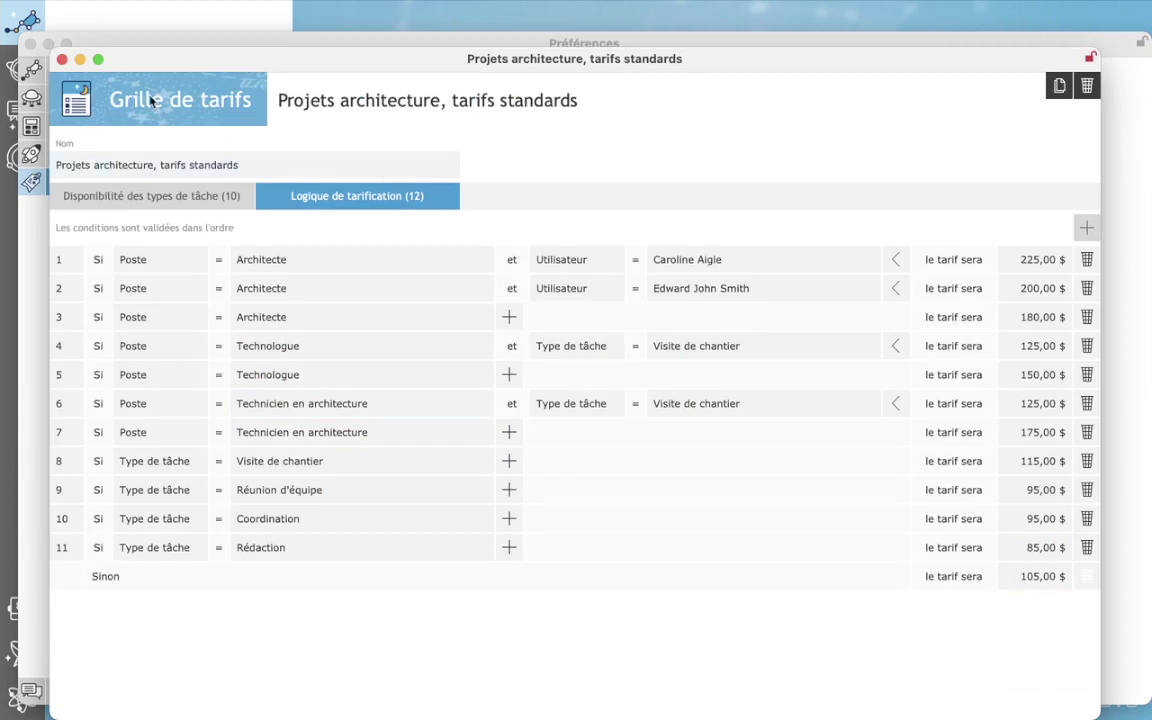
pyautogui.click(61, 60)
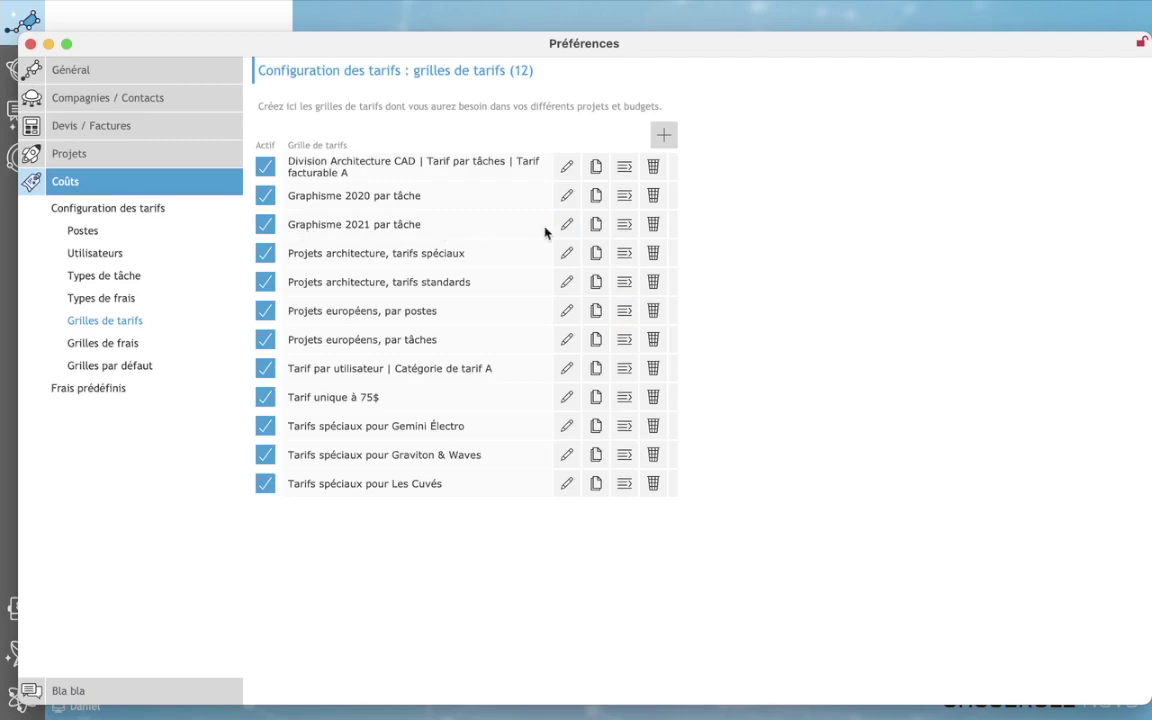
# Step: Check the options for listing the companies, quotes and projects that use the Graphisme 2021 par tâche rate grid
pyautogui.click(625, 226)
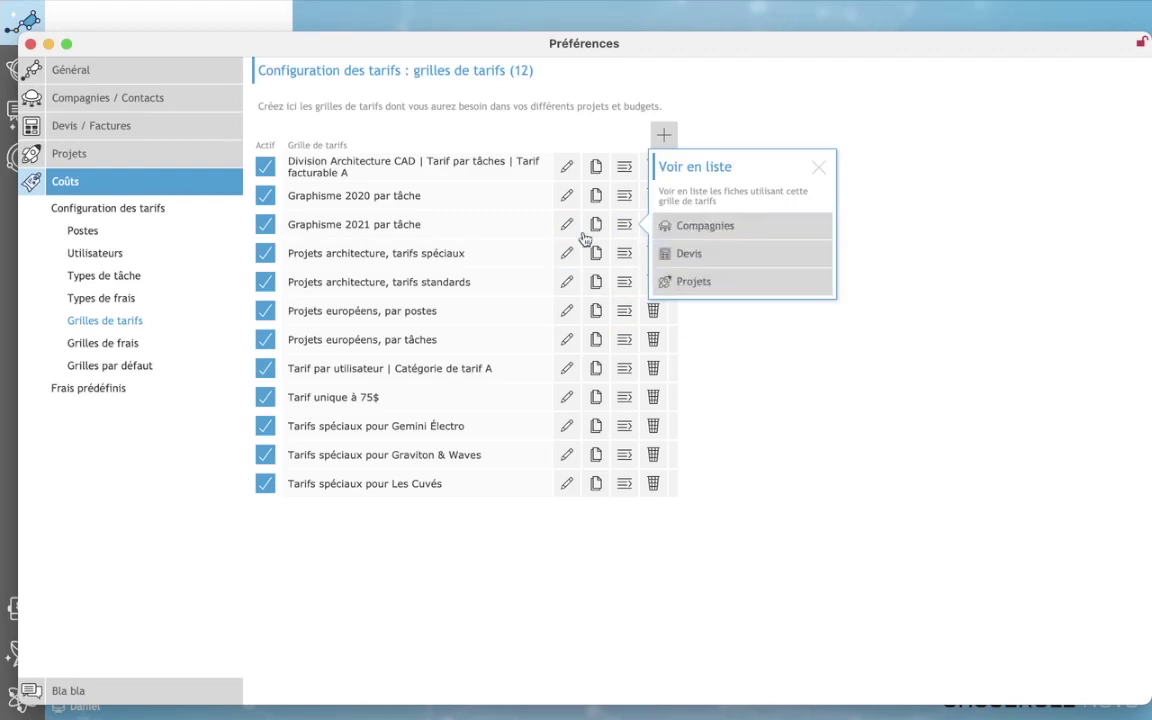
pyautogui.click(623, 171)
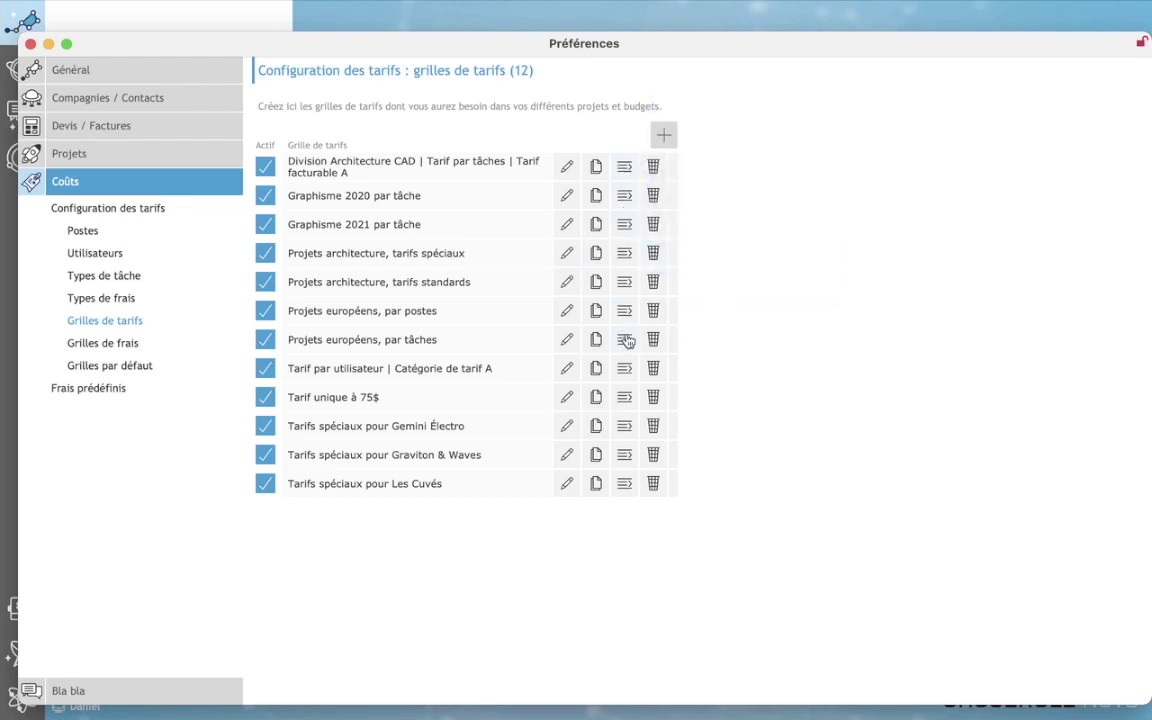
# Step: Review the task types, pricing logic and record-listing options of the Division Architecture CAD | Tarif par tâches | Tarif facturable A rate grid
pyautogui.click(624, 166)
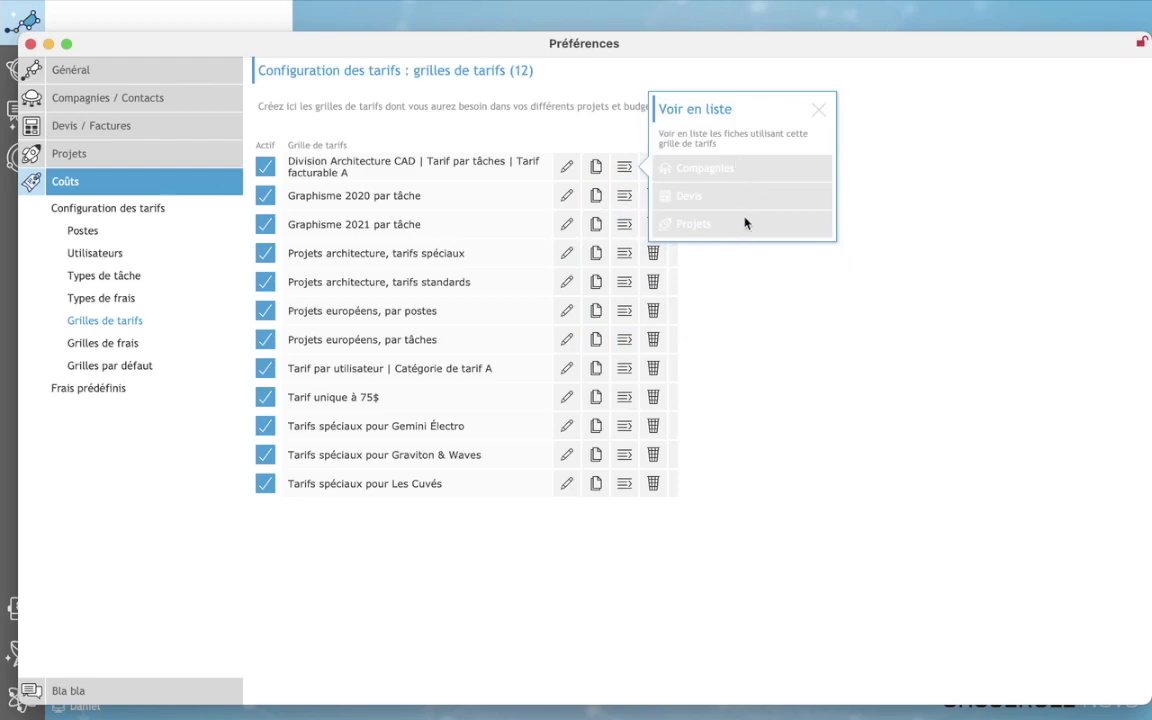
pyautogui.click(760, 292)
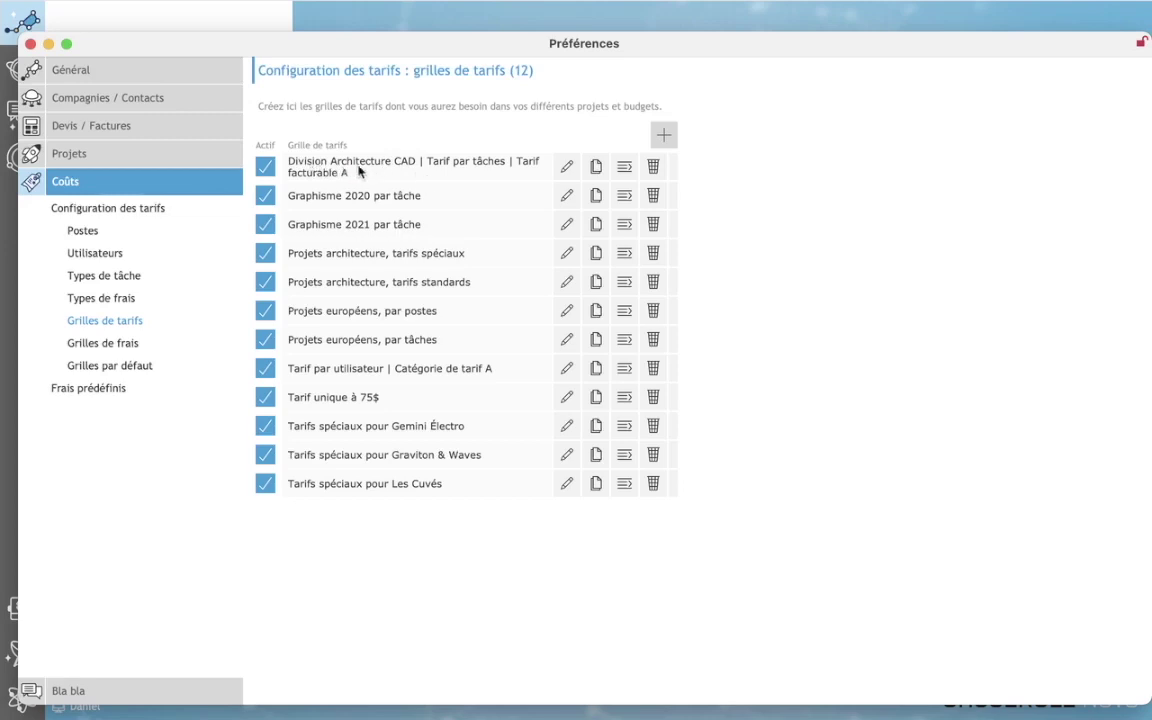
pyautogui.click(568, 166)
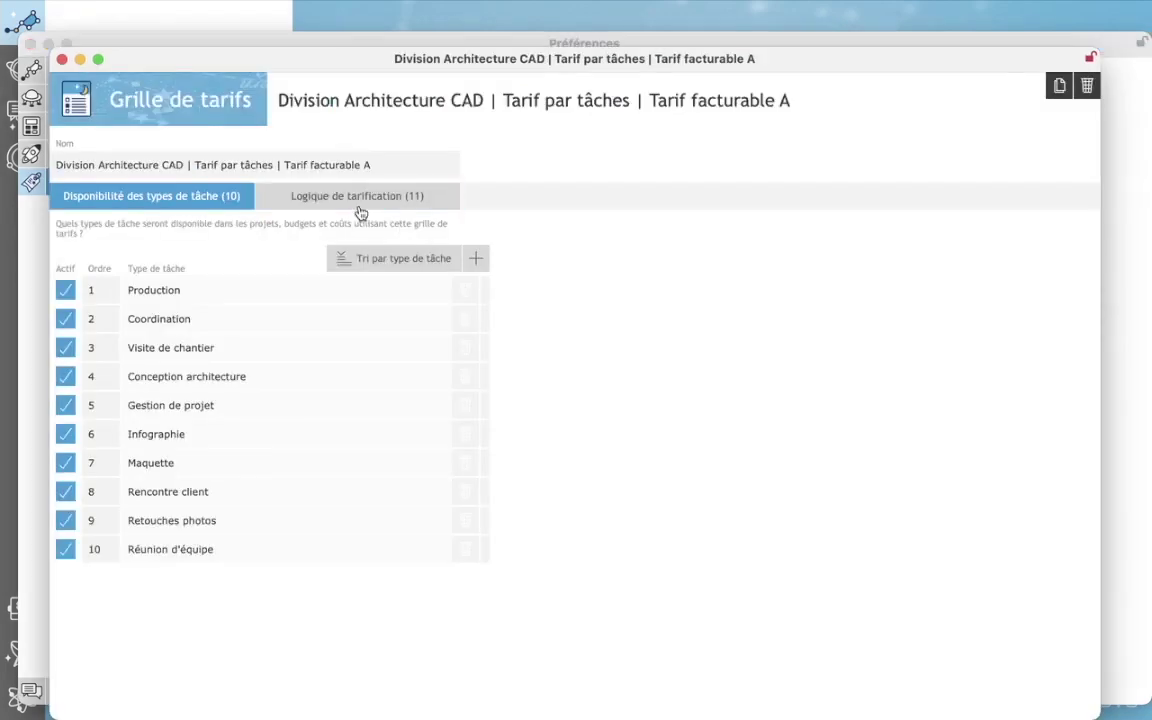
pyautogui.click(171, 170)
pyautogui.click(422, 167)
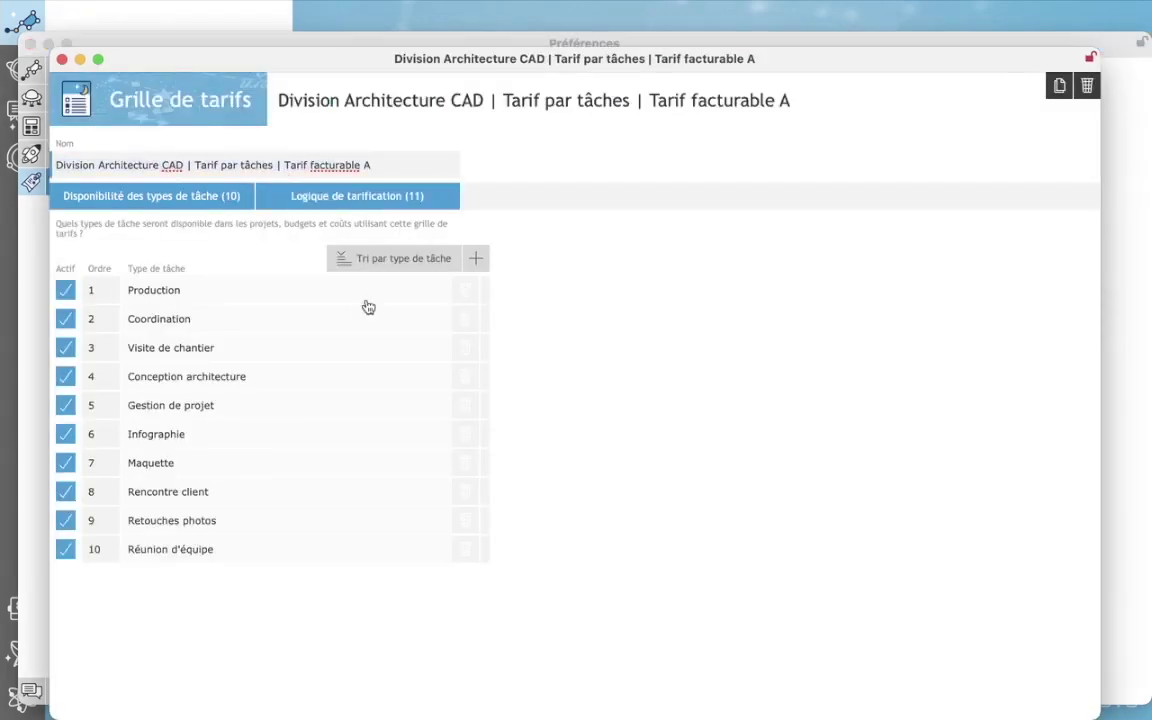
pyautogui.click(366, 205)
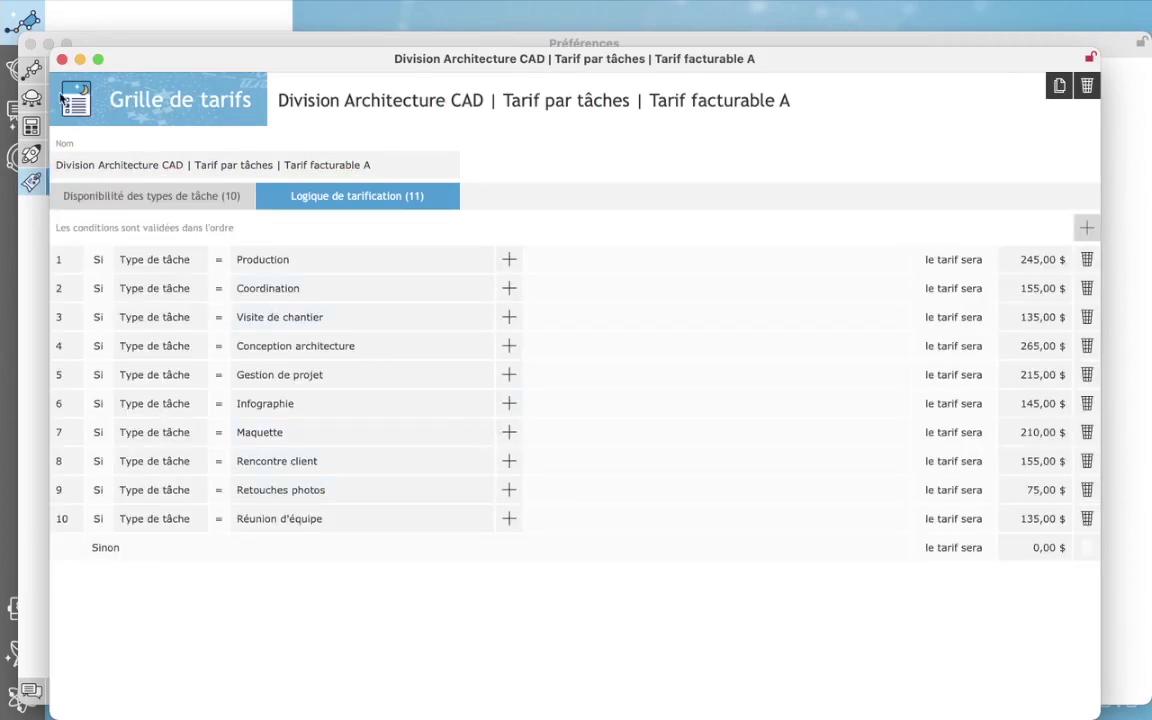
pyautogui.click(61, 59)
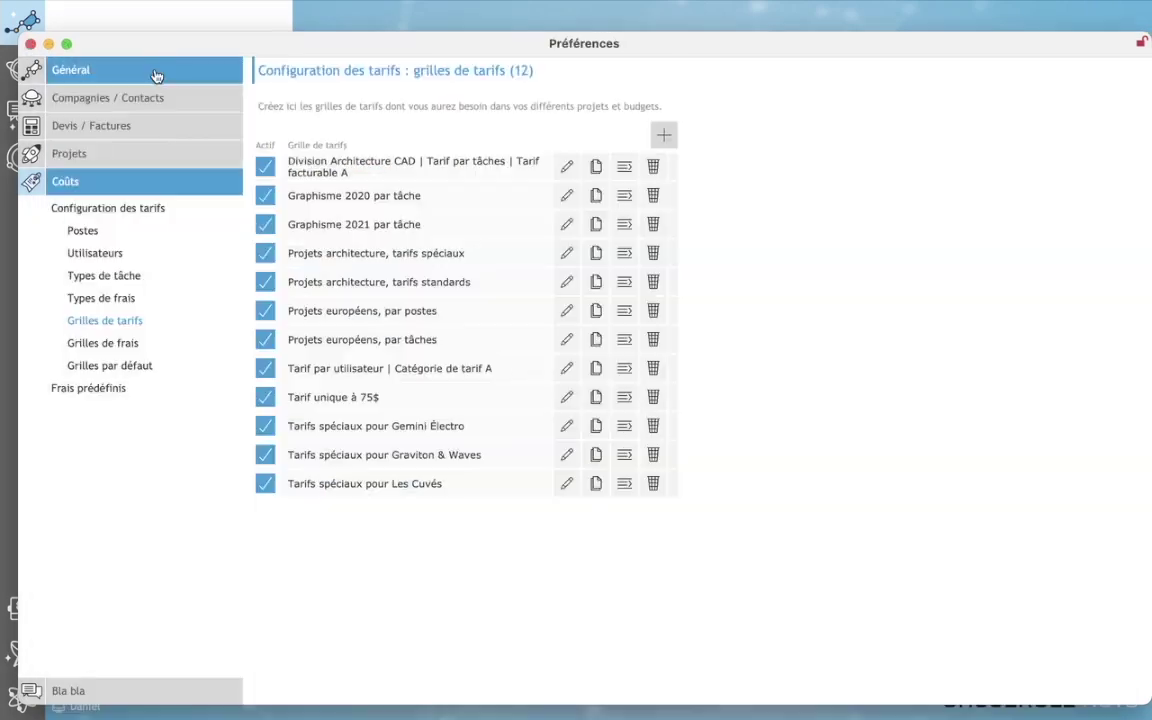
pyautogui.click(624, 171)
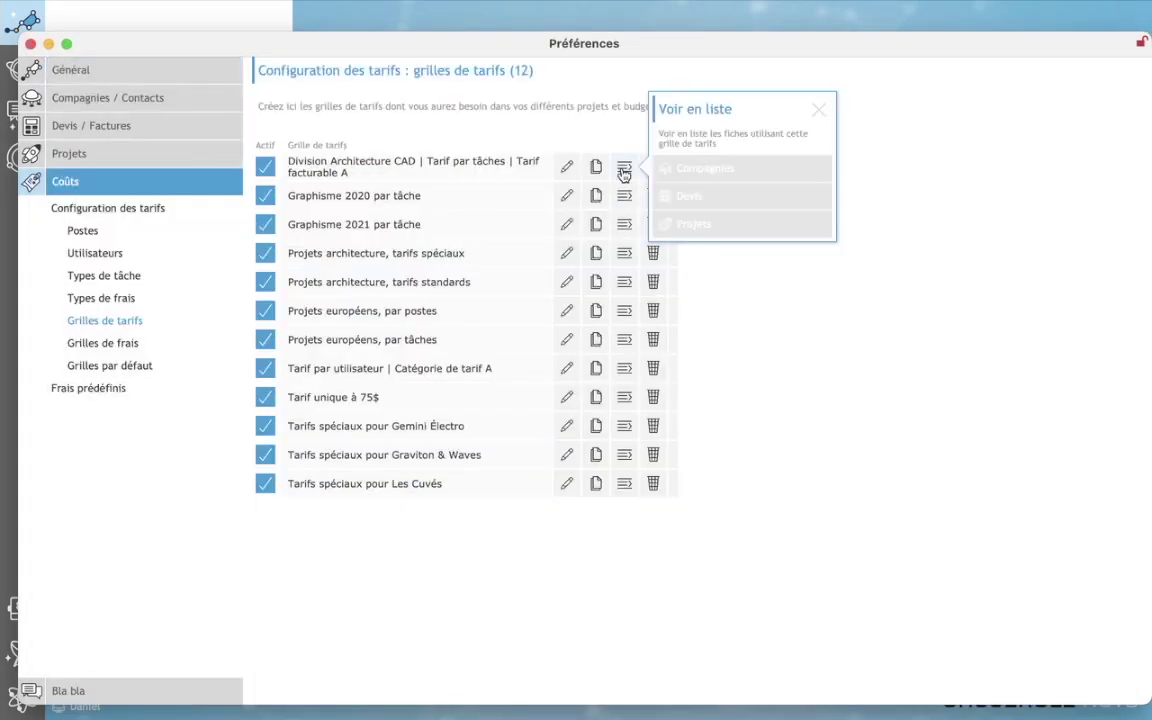
pyautogui.click(819, 112)
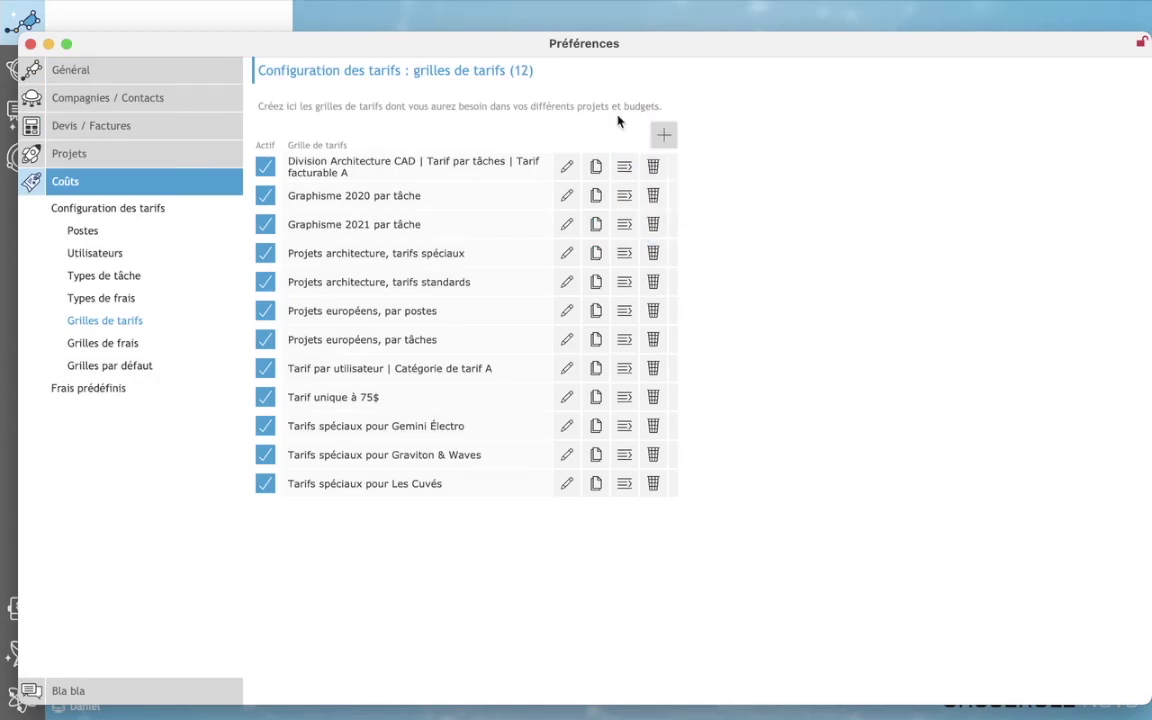
pyautogui.click(31, 45)
# Step: Find the company Graviton & Waves and review the default rate settings in its configuration
pyautogui.click(917, 152)
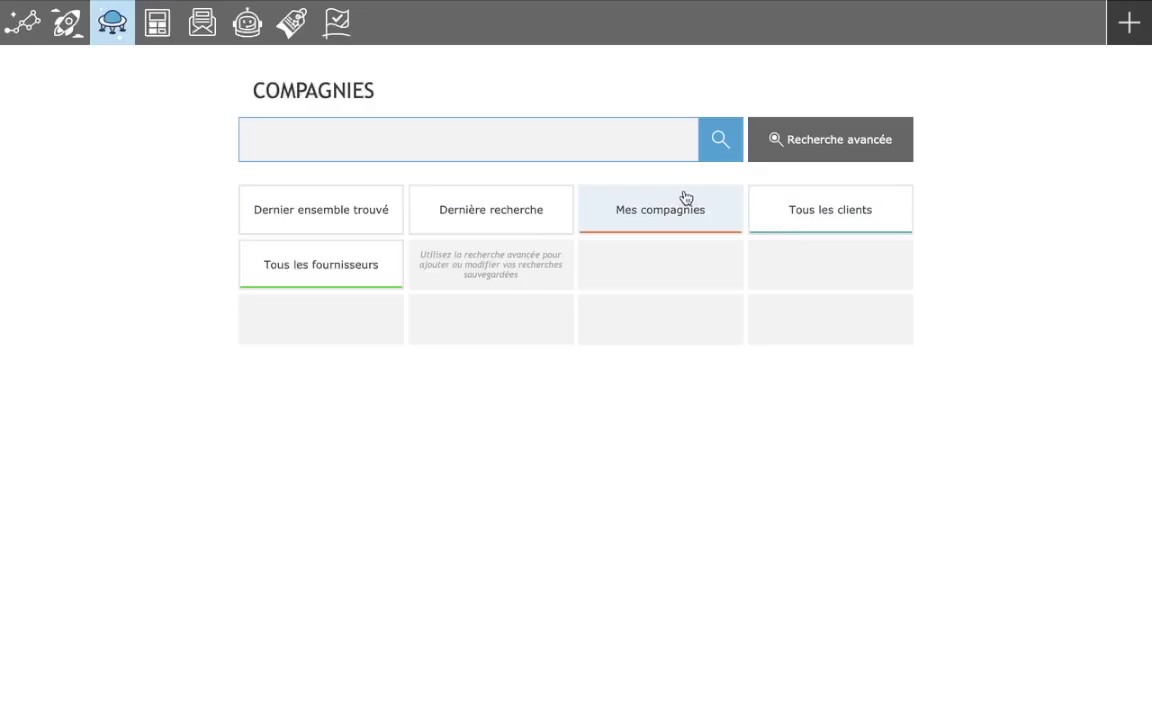
pyautogui.write('graviton')
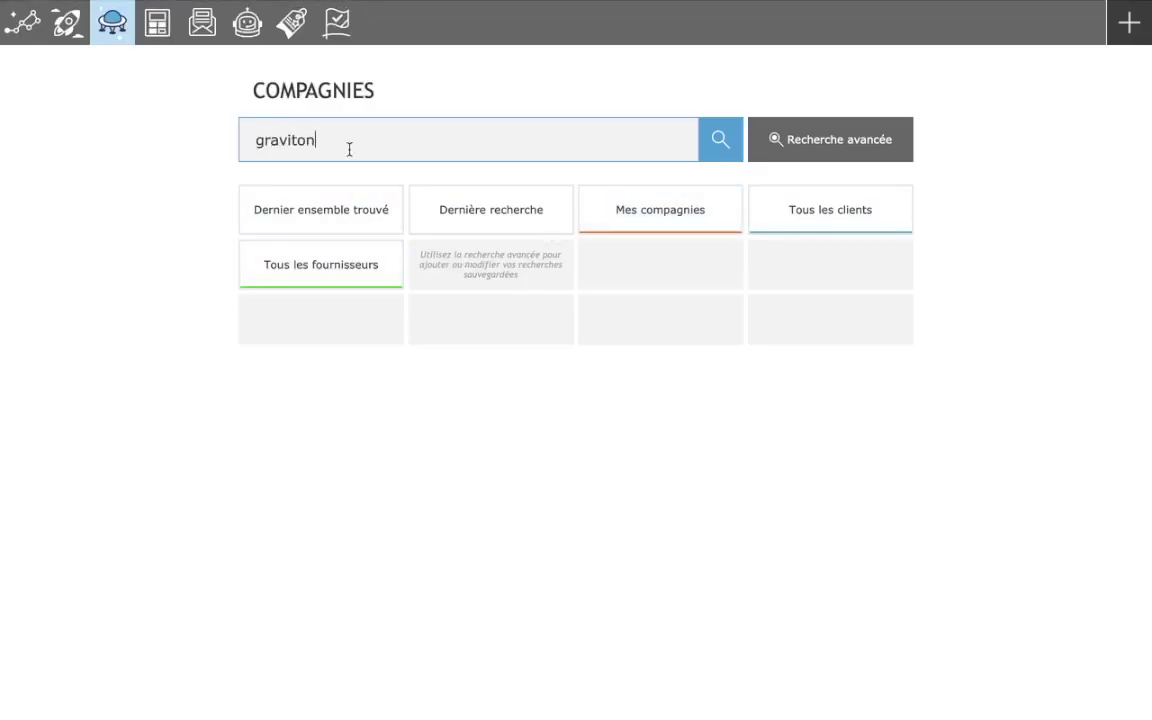
pyautogui.press('Return')
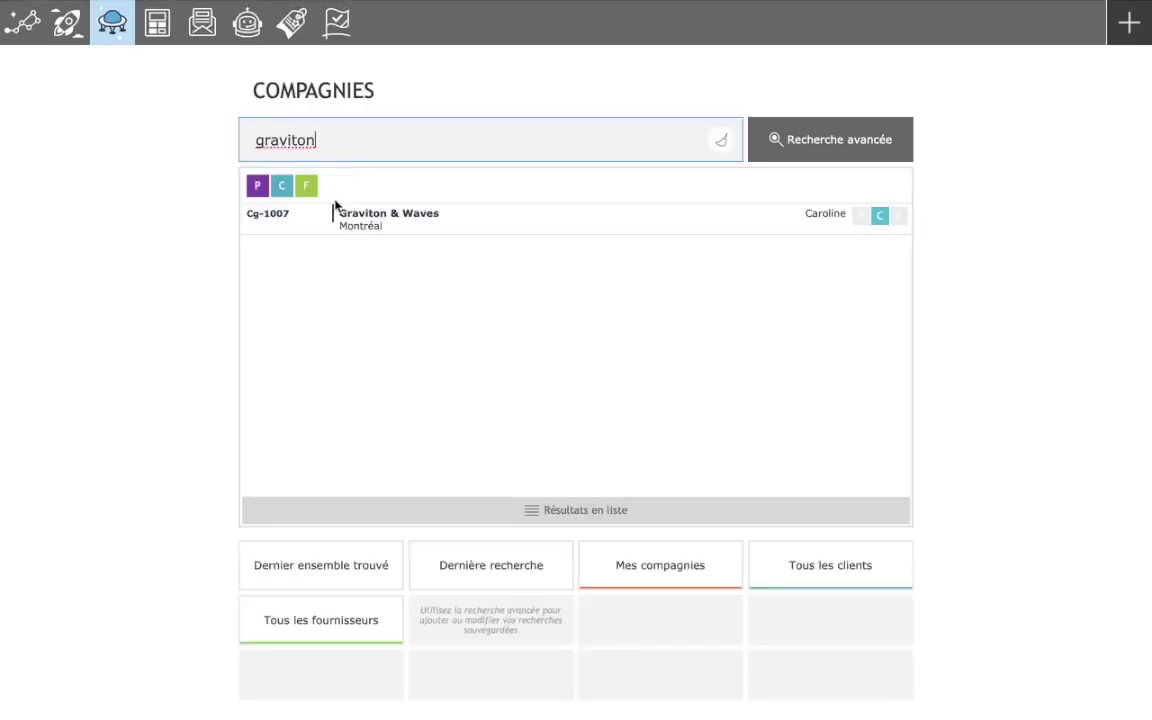
pyautogui.click(451, 239)
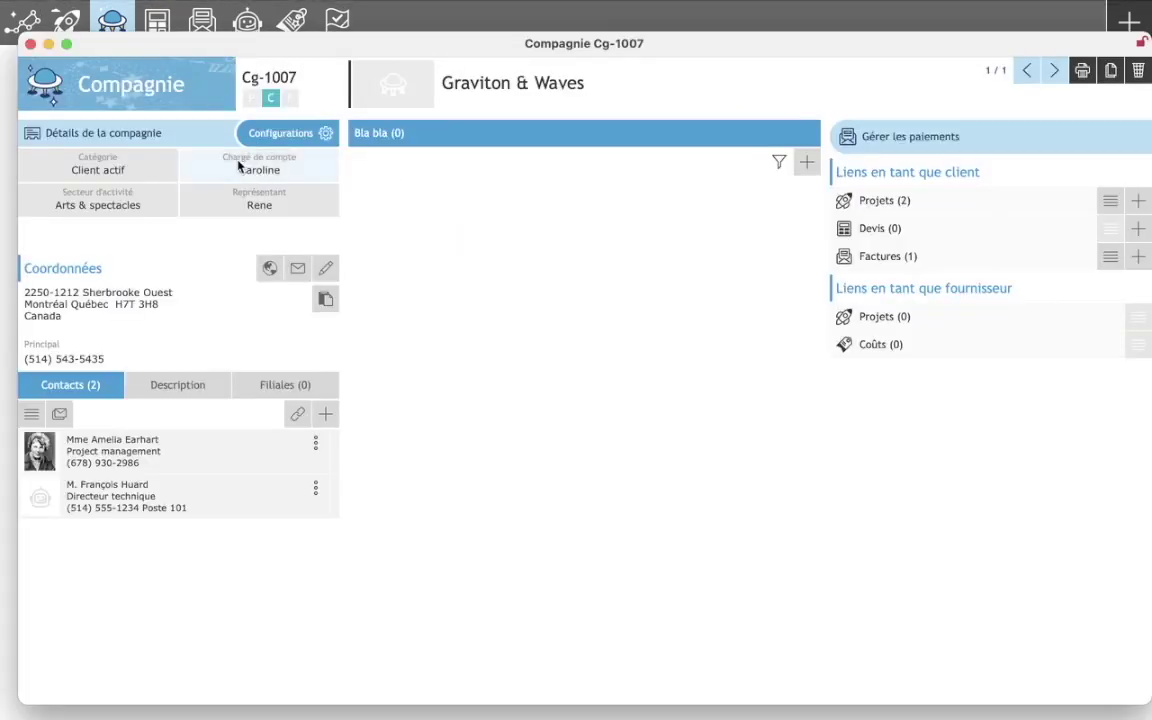
pyautogui.click(286, 139)
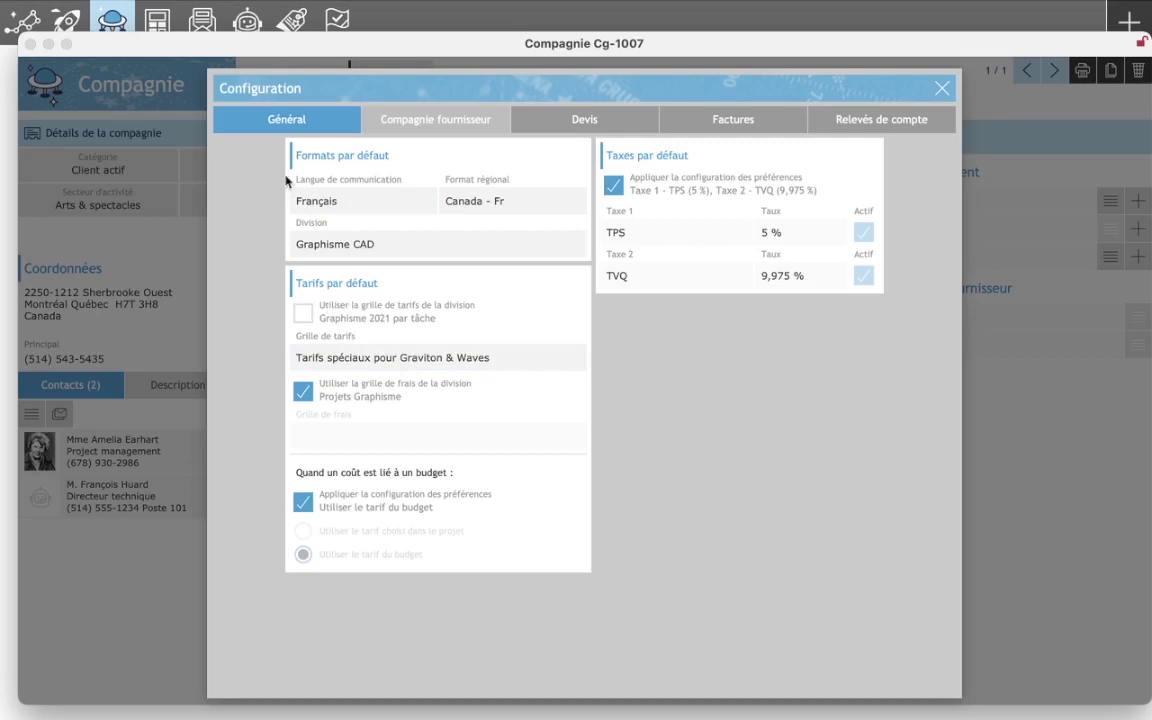
pyautogui.click(942, 88)
pyautogui.click(30, 44)
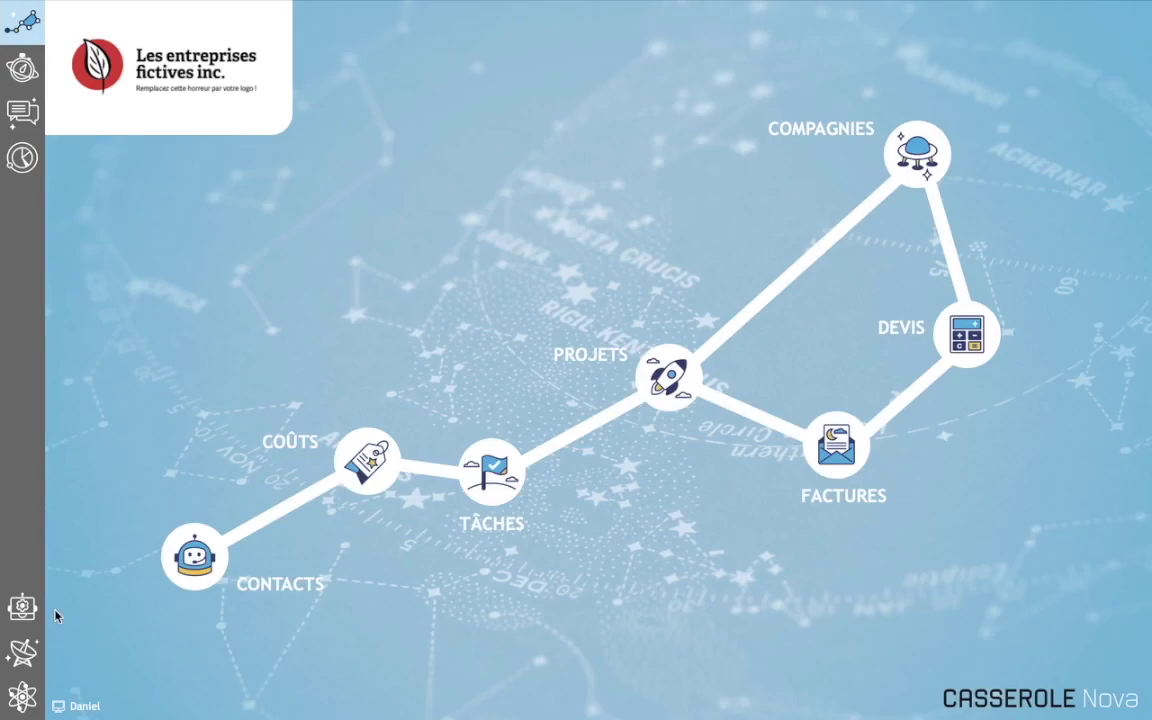
# Step: Review the default rate and expense grids assigned to each active division in the cost preferences
pyautogui.click(22, 600)
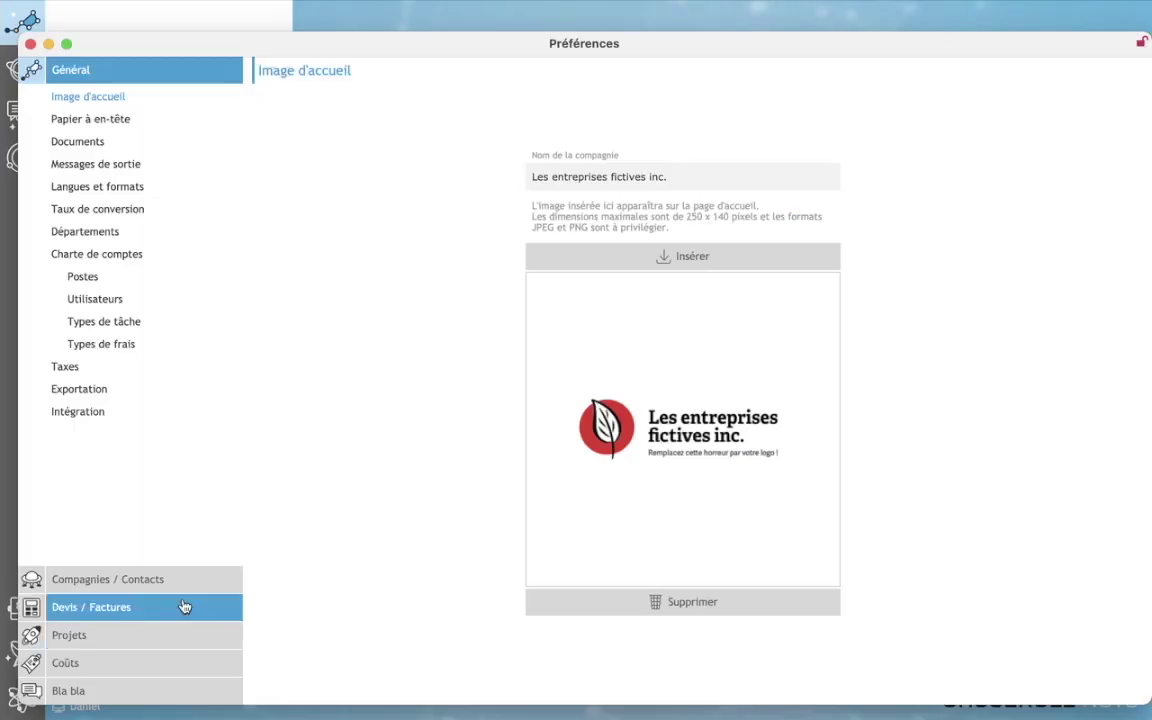
pyautogui.click(110, 663)
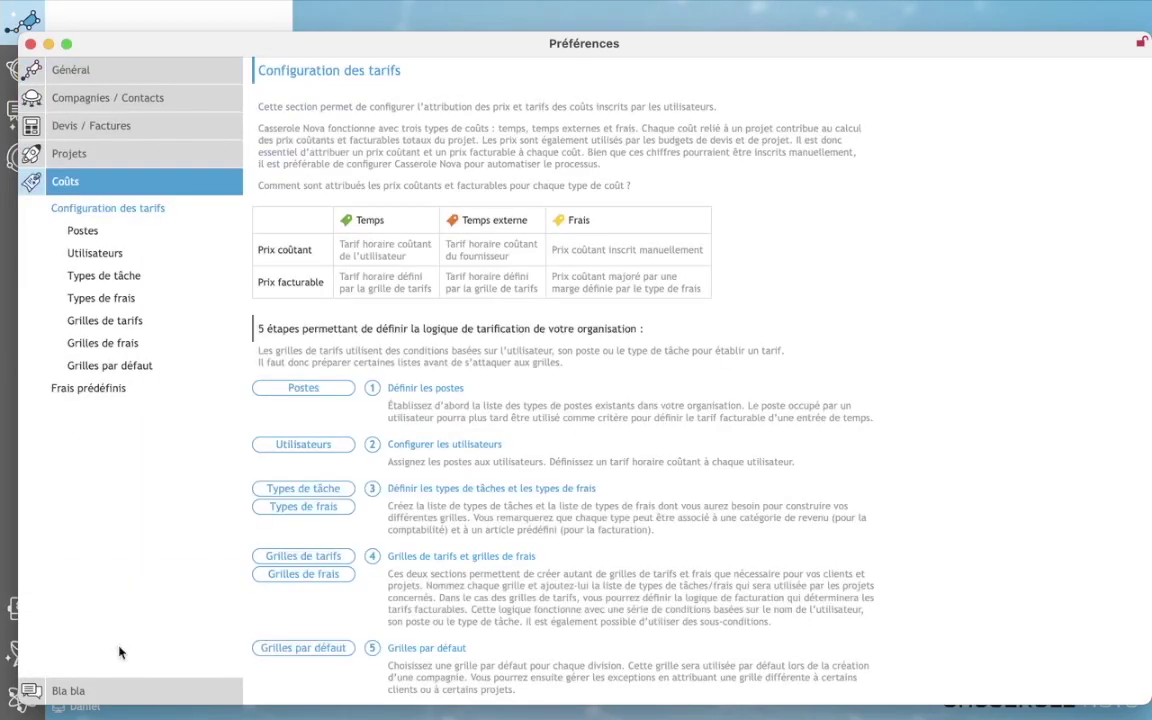
pyautogui.click(100, 372)
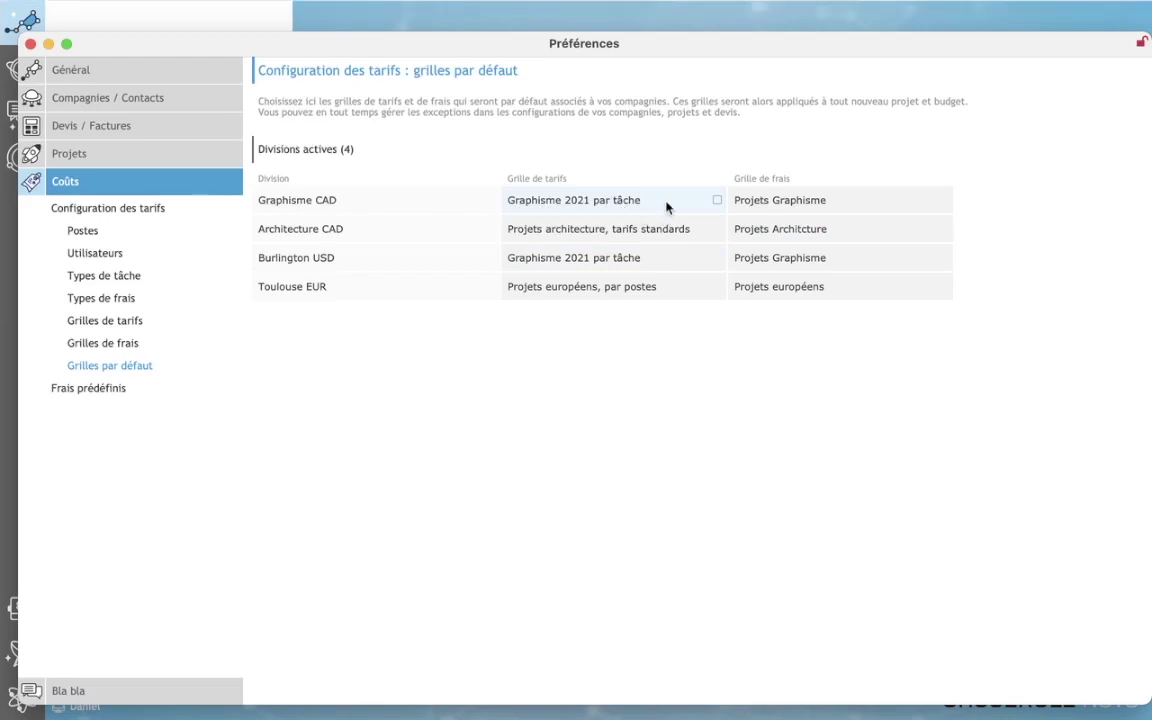
pyautogui.click(30, 44)
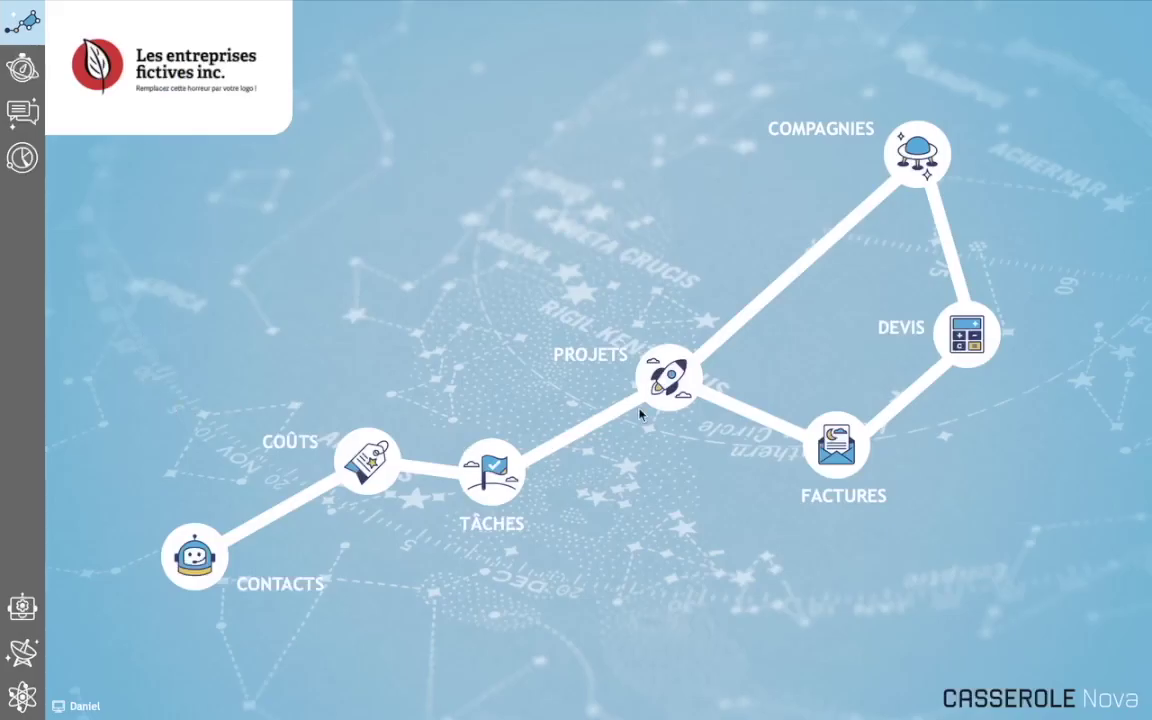
# Step: Select Tarifs spéciaux pour Graviton & Waves as the default rate grid in the Graviton & Waves company configuration
pyautogui.click(835, 135)
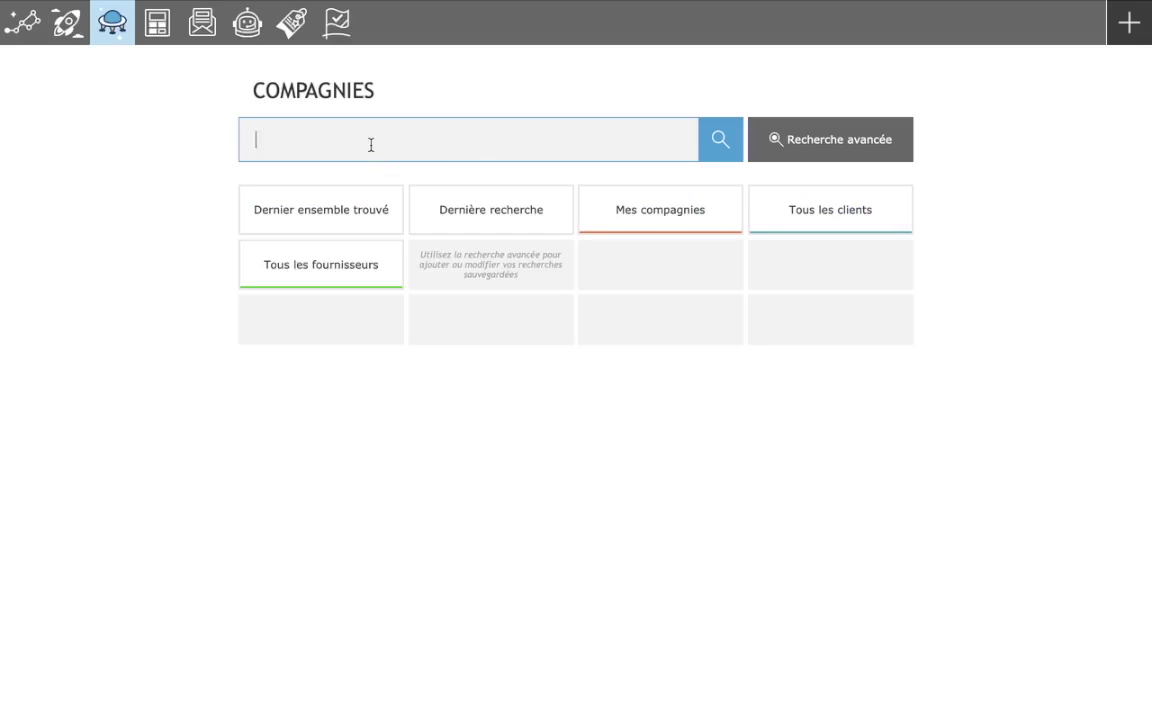
pyautogui.write('graviton')
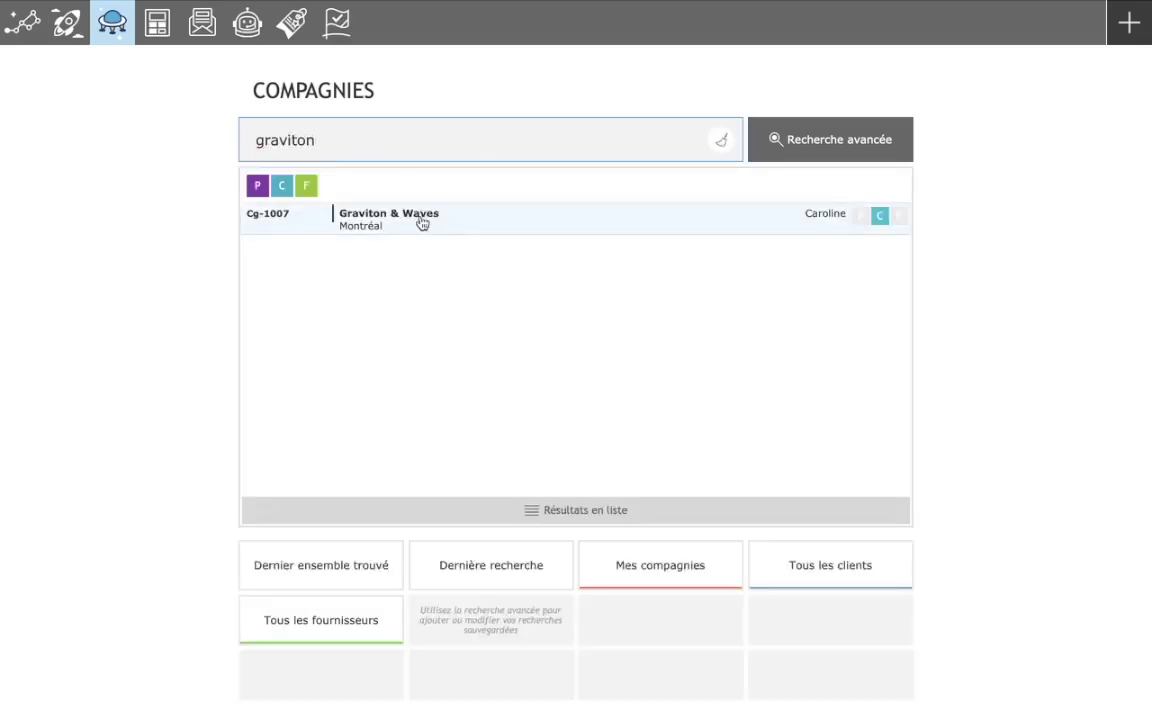
pyautogui.click(424, 222)
pyautogui.click(278, 134)
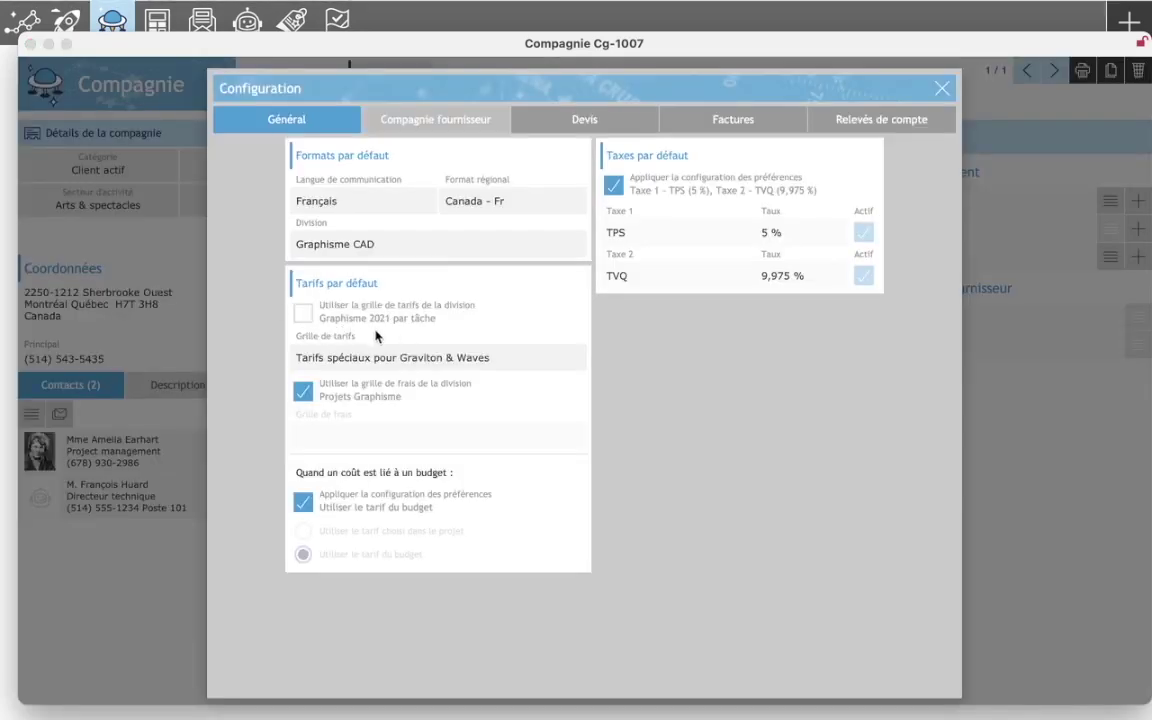
pyautogui.click(391, 364)
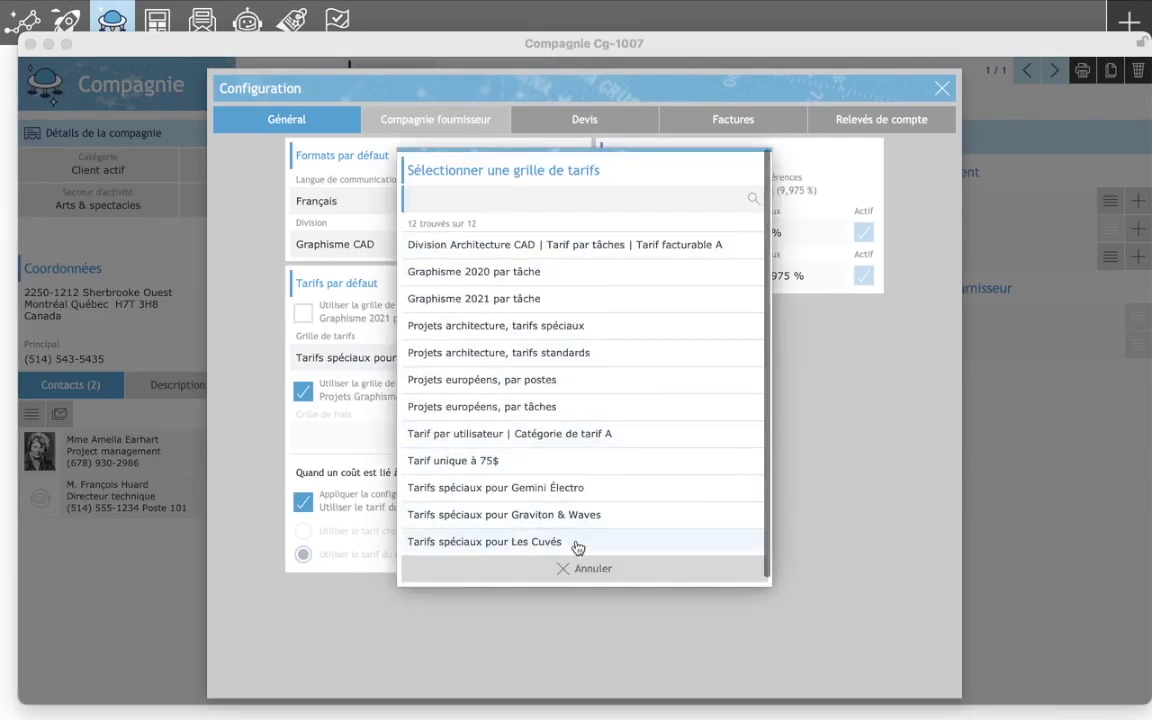
pyautogui.scroll(-1, 578, 526)
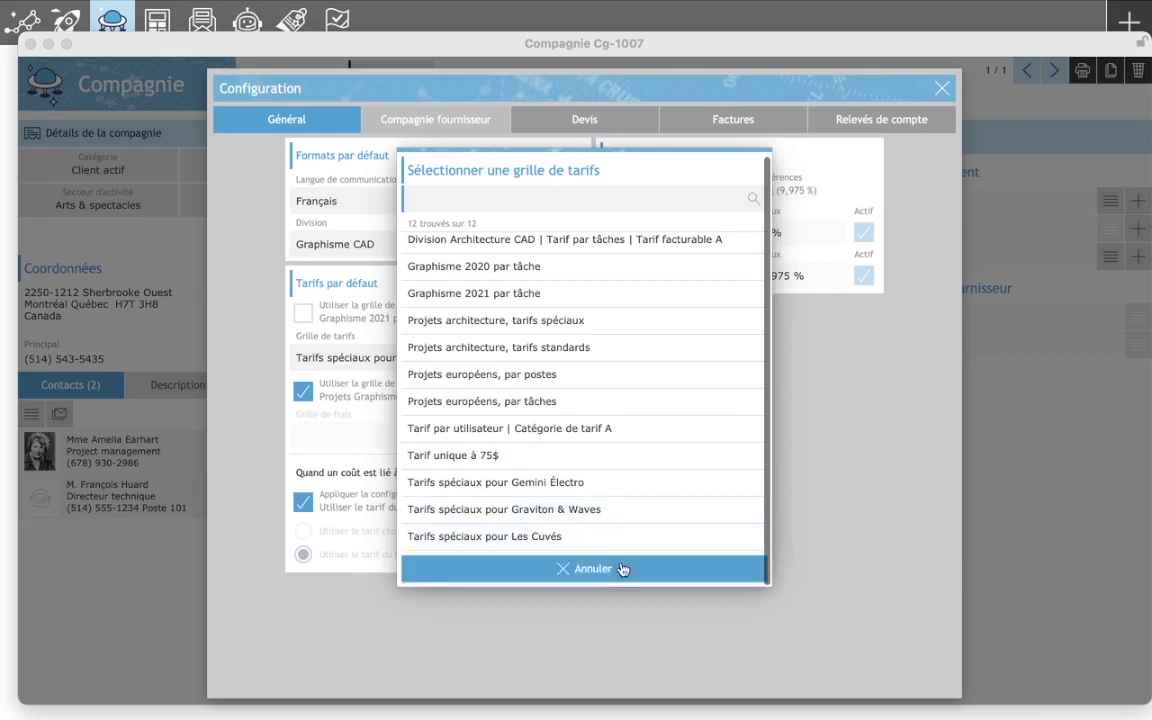
pyautogui.click(480, 509)
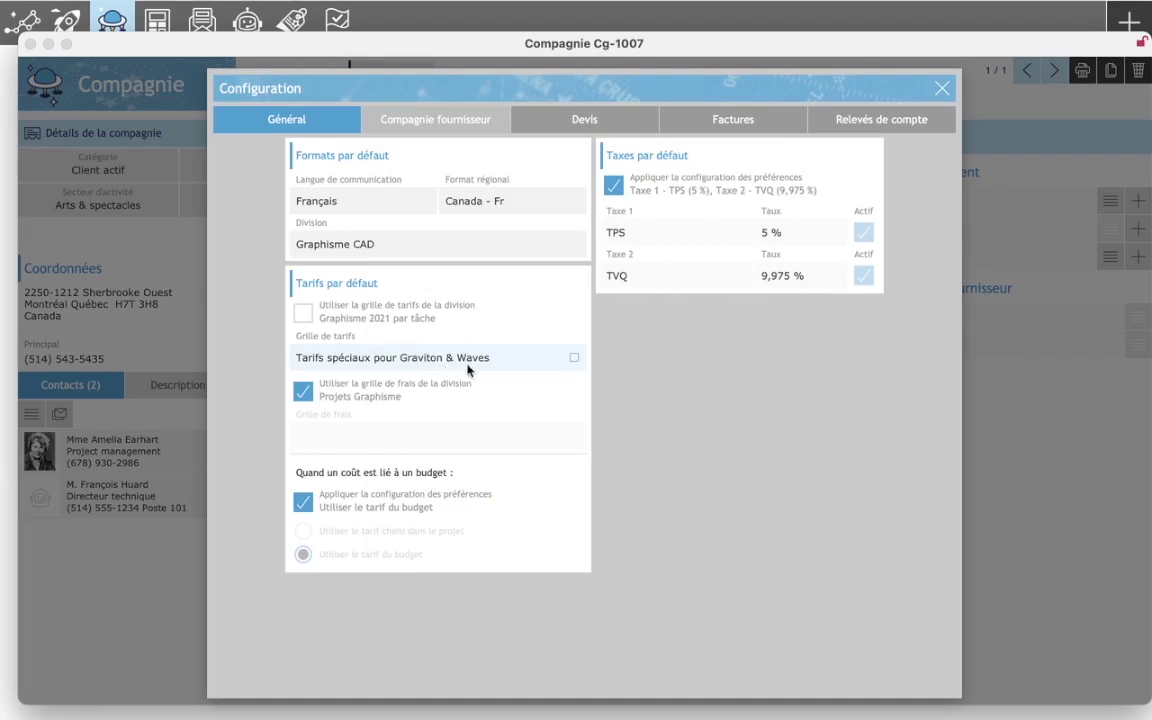
pyautogui.click(943, 90)
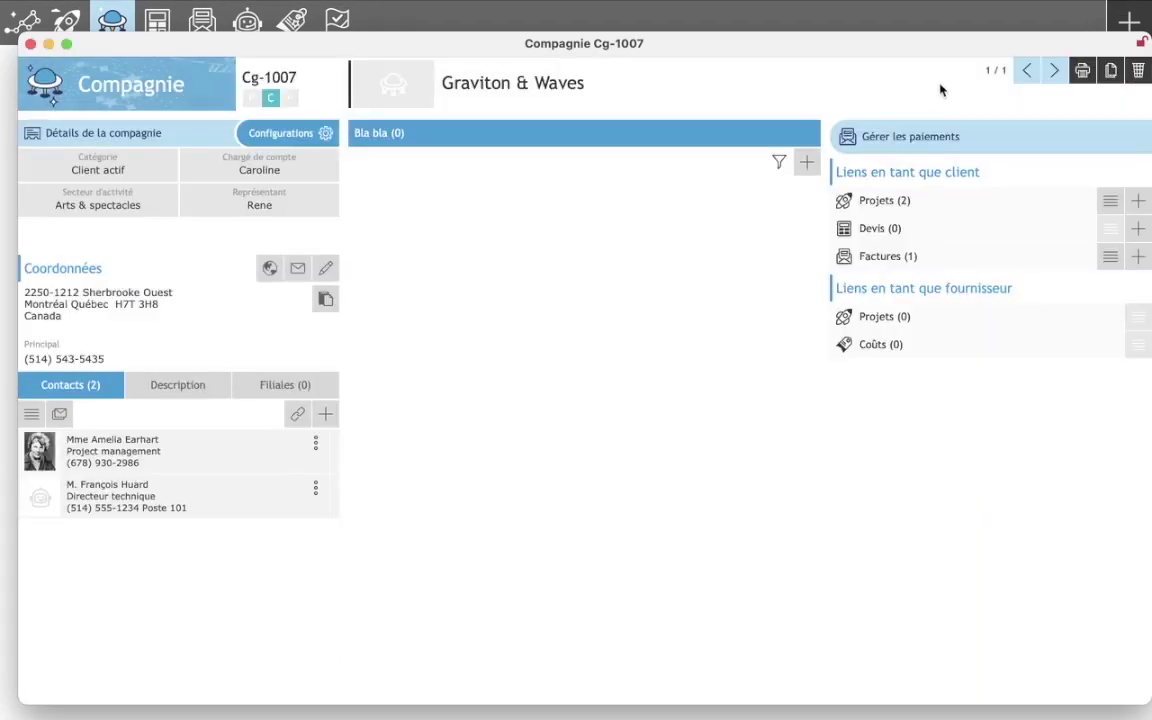
pyautogui.click(31, 44)
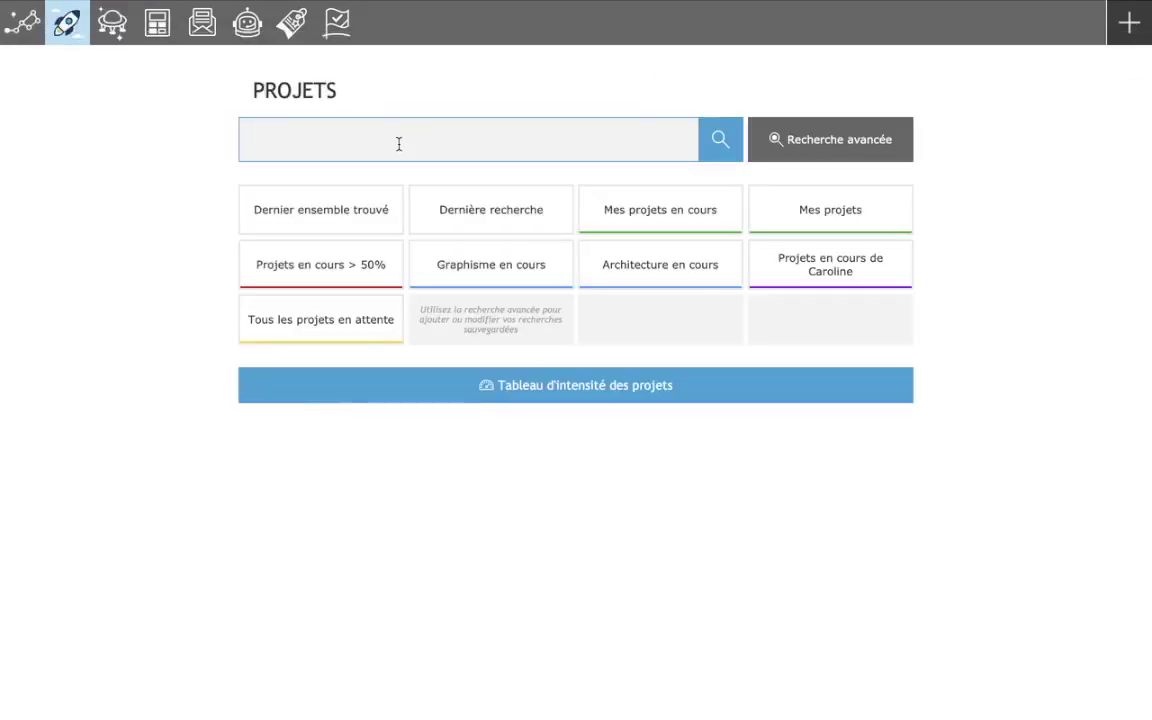
# Step: Find the Graviton & Waves project Calendrier des événements annuels and check which rate grids its configuration offers
pyautogui.write('gravti')
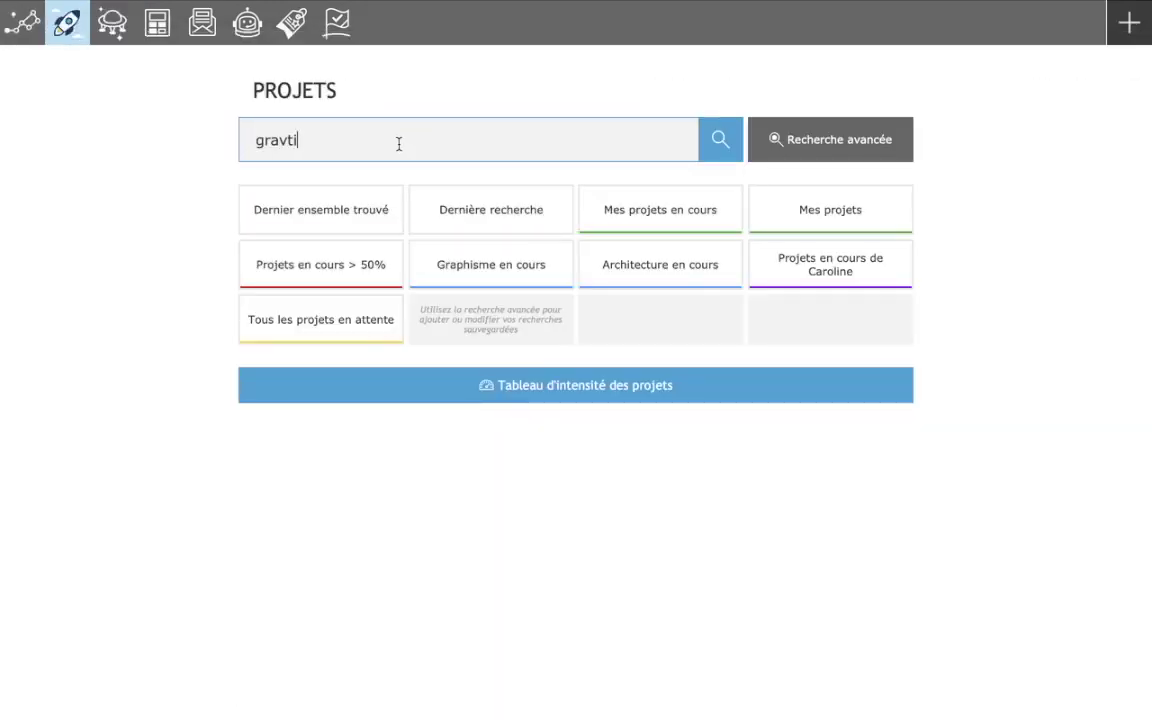
pyautogui.press('Return')
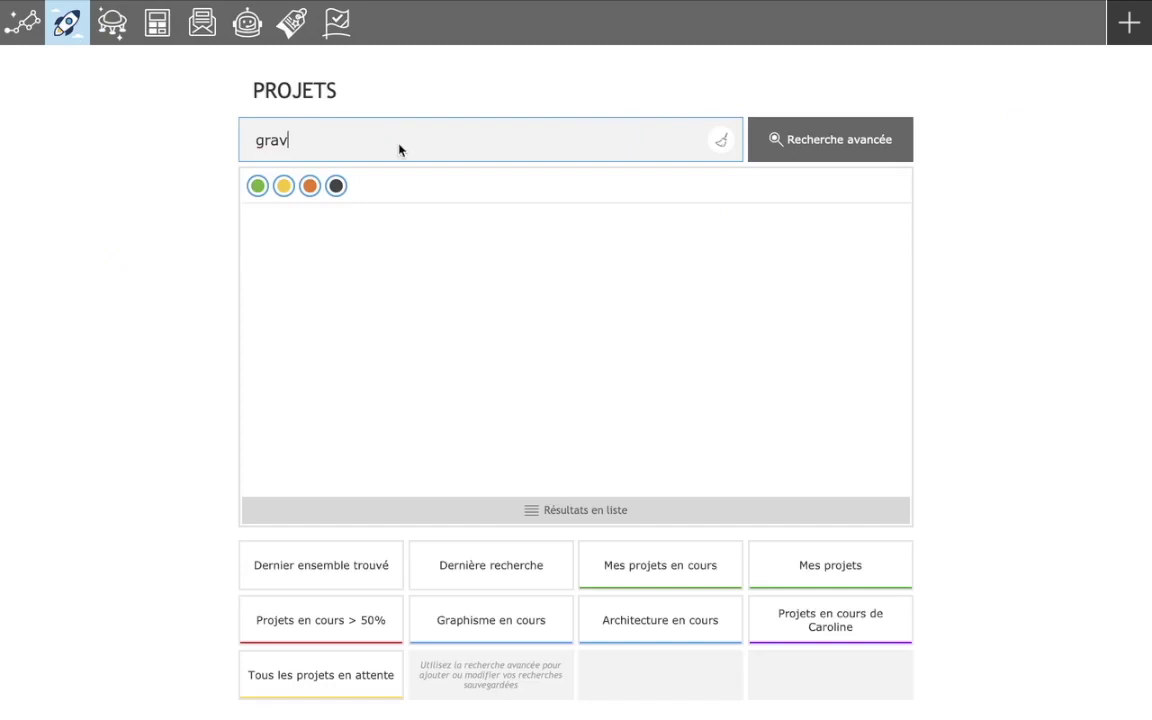
pyautogui.write('ito')
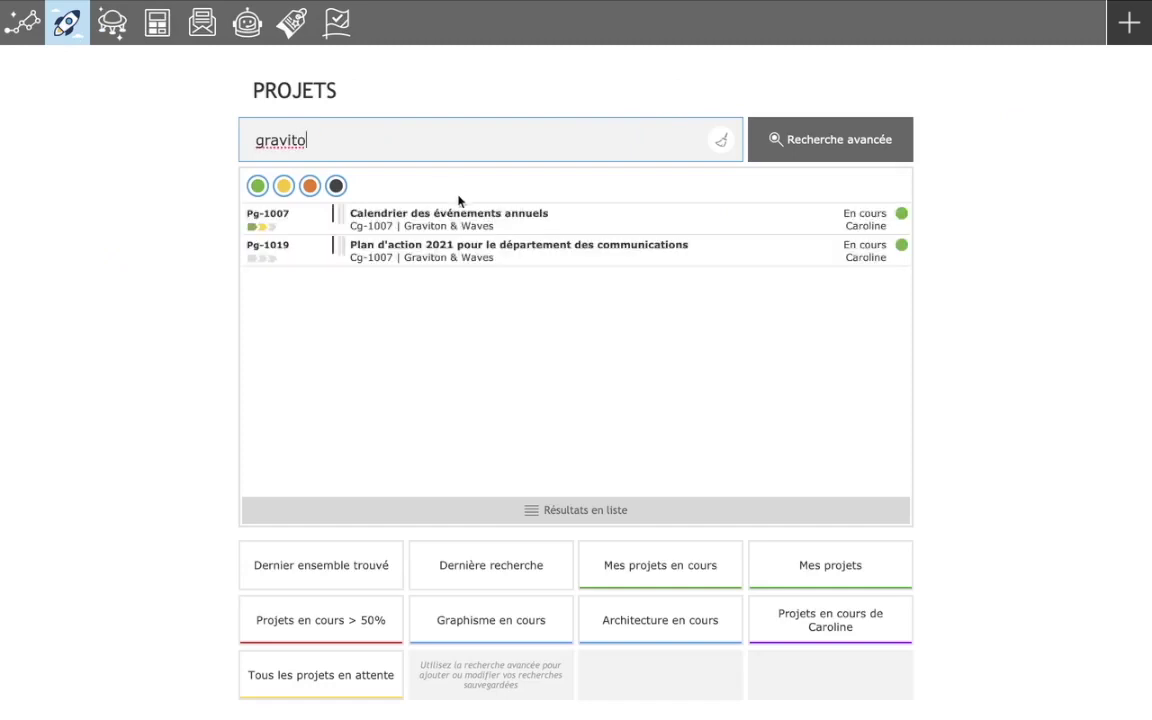
pyautogui.click(466, 232)
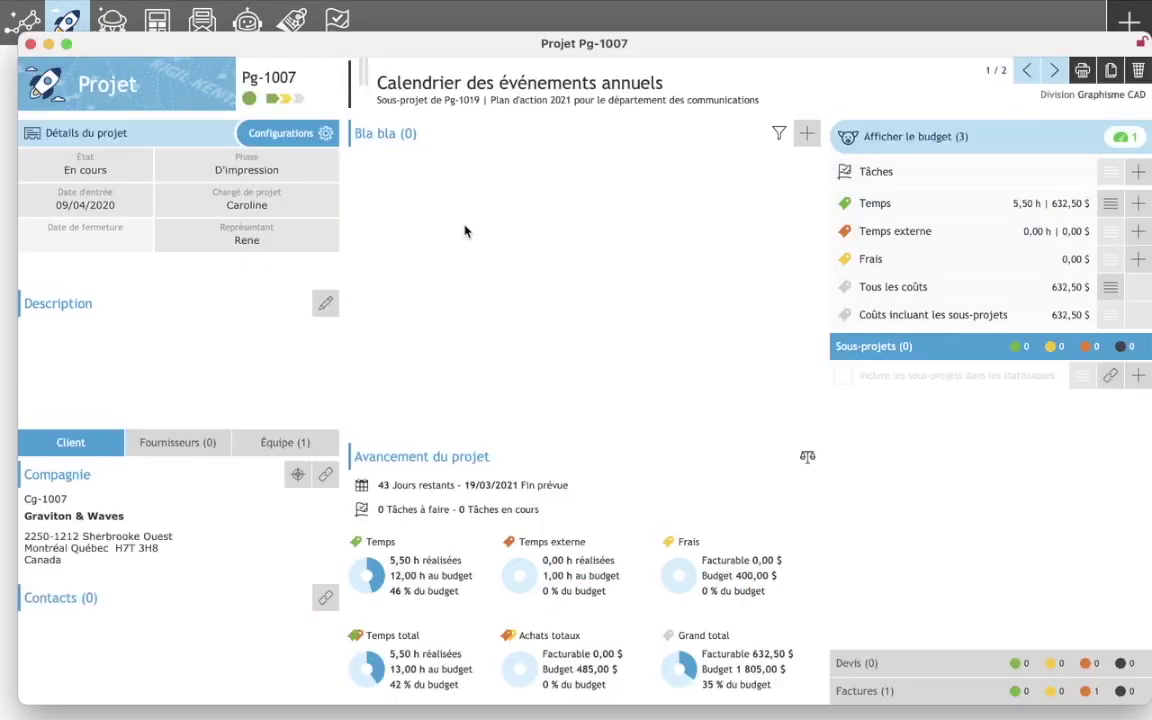
pyautogui.click(240, 128)
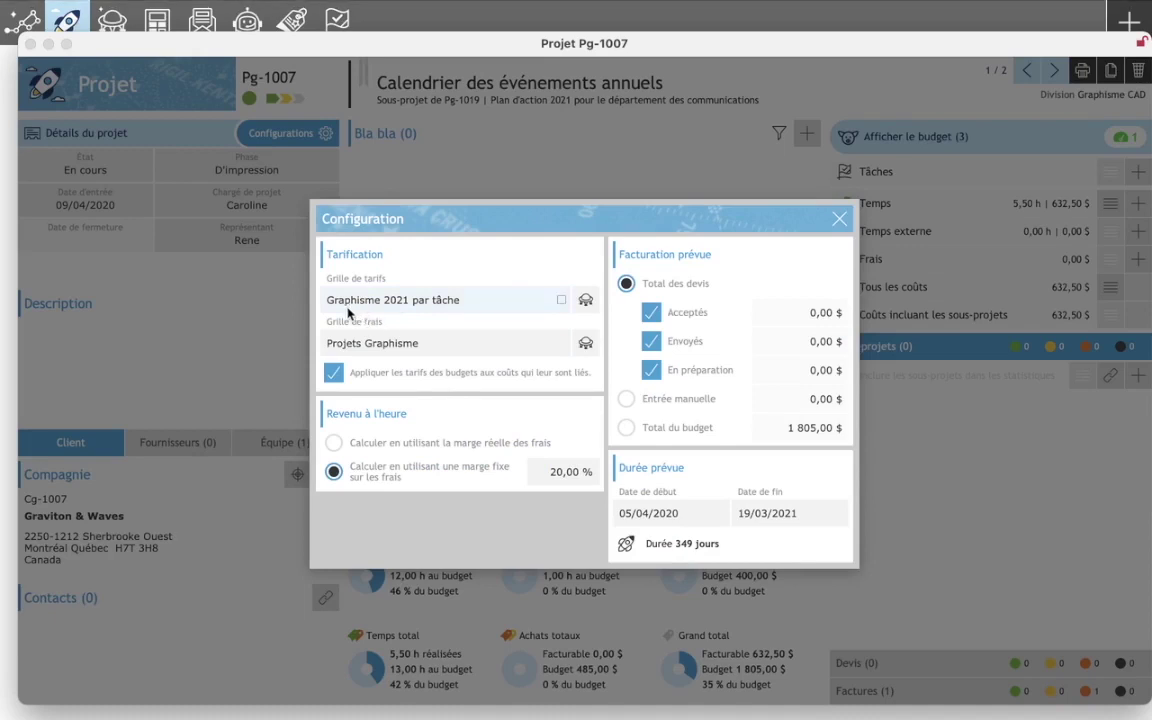
pyautogui.click(488, 304)
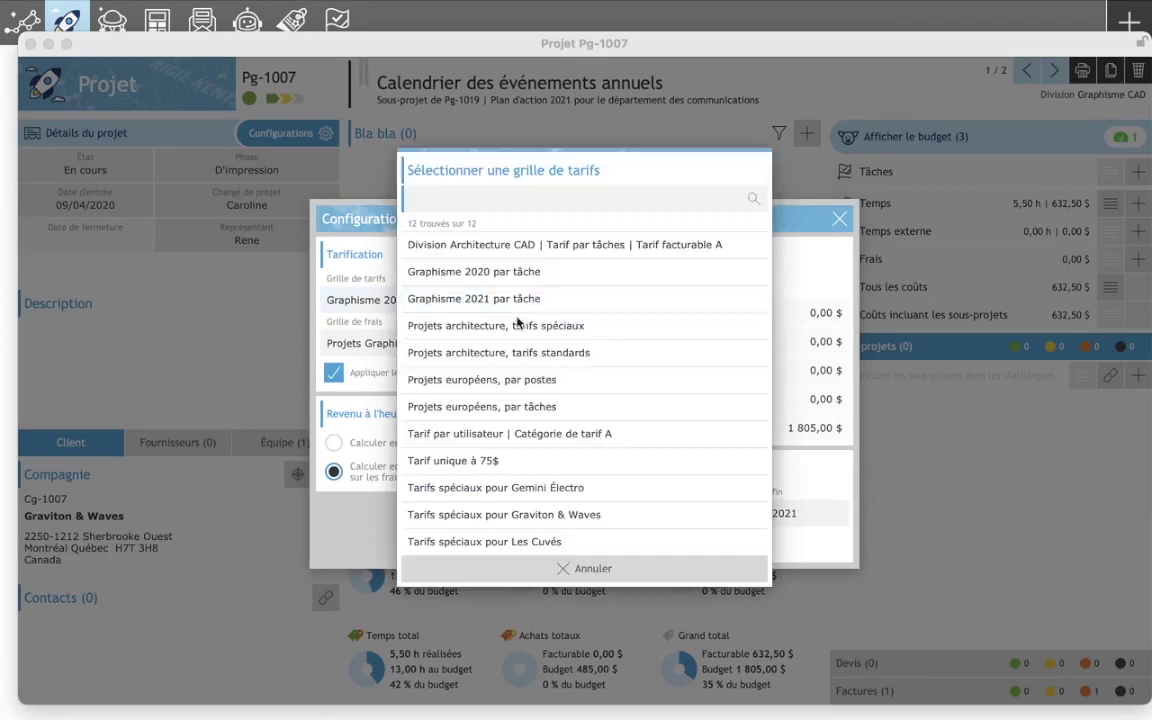
pyautogui.click(563, 568)
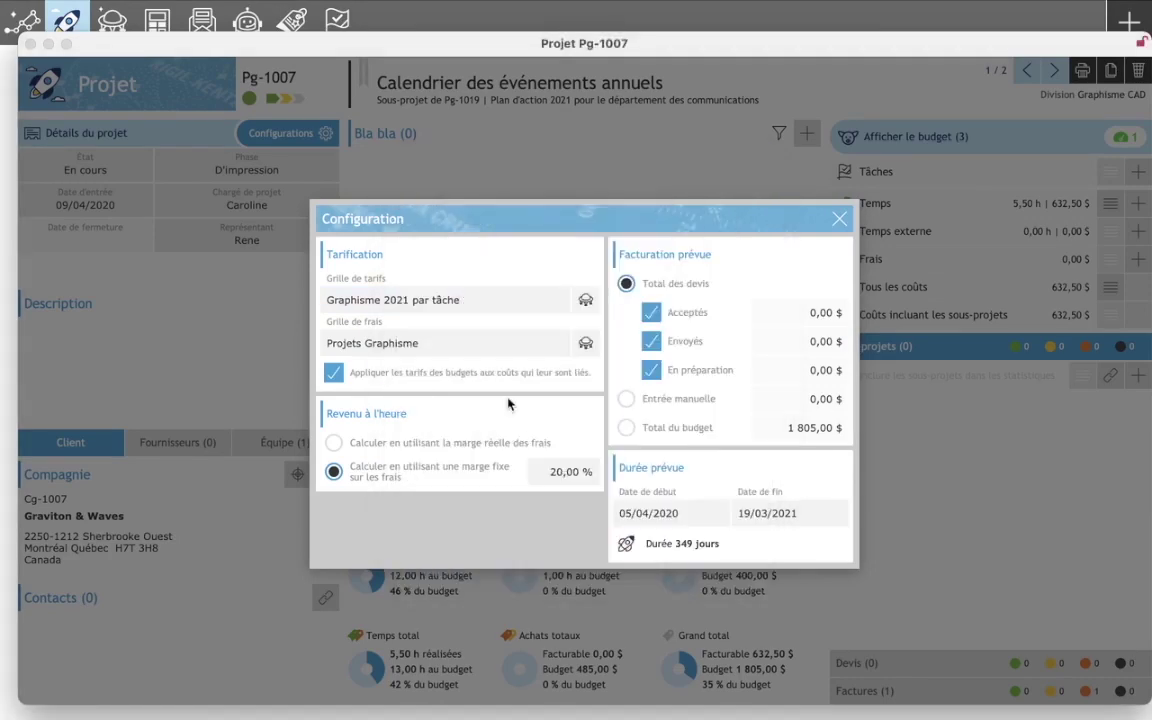
pyautogui.click(838, 221)
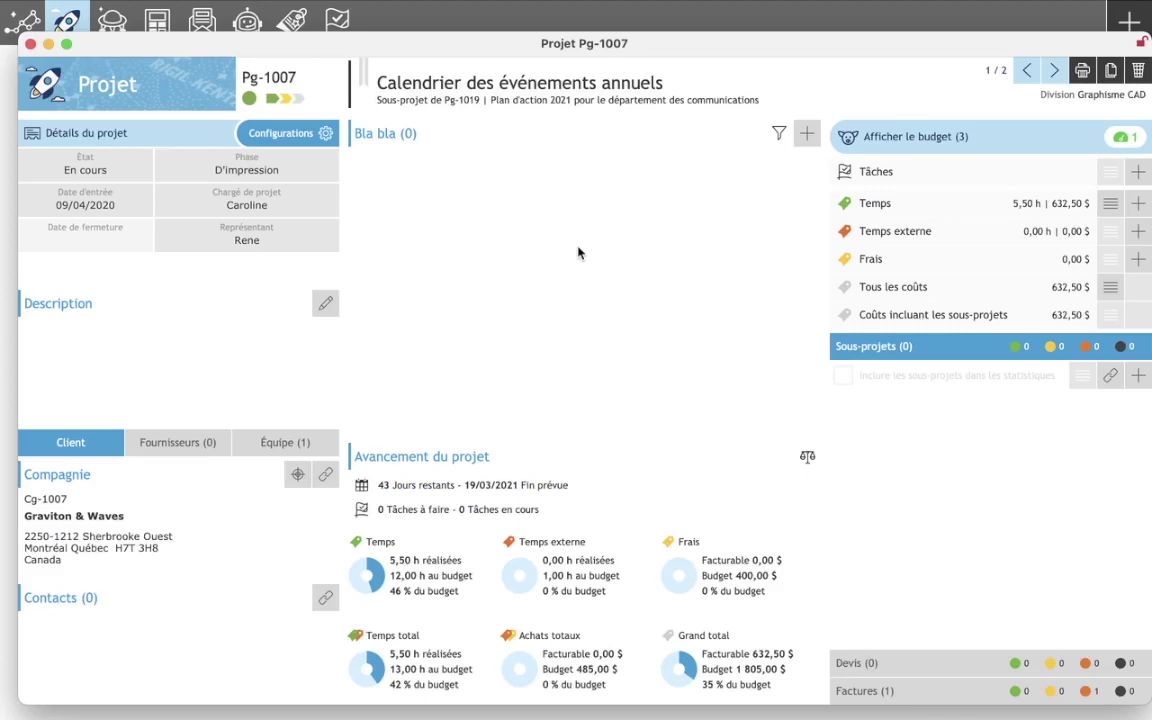
# Step: Review the pricing configuration of the Calendrier des événements annuels project once more and return to the home page
pyautogui.click(296, 136)
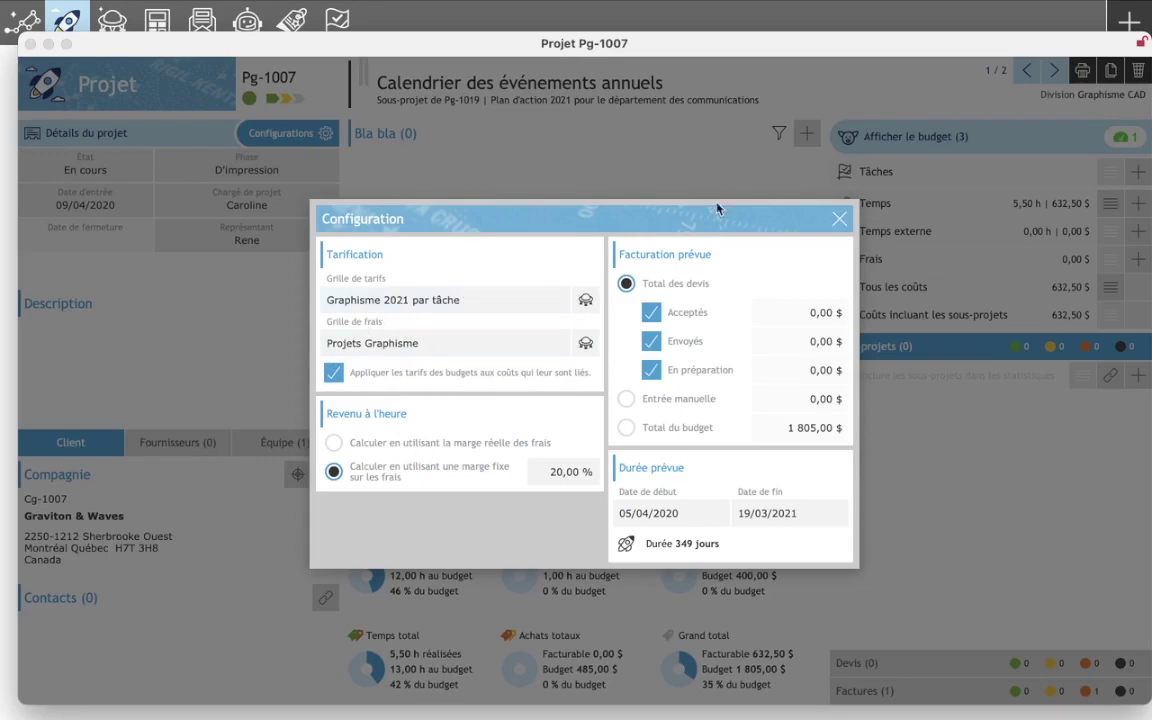
pyautogui.click(839, 218)
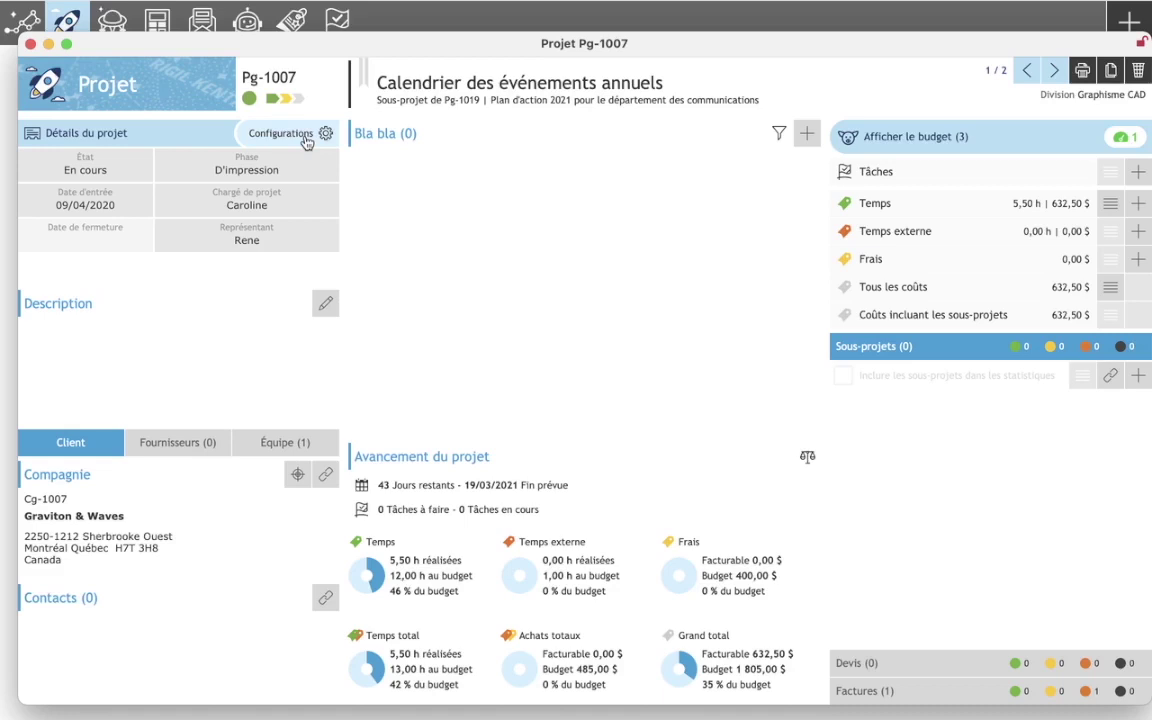
pyautogui.click(30, 45)
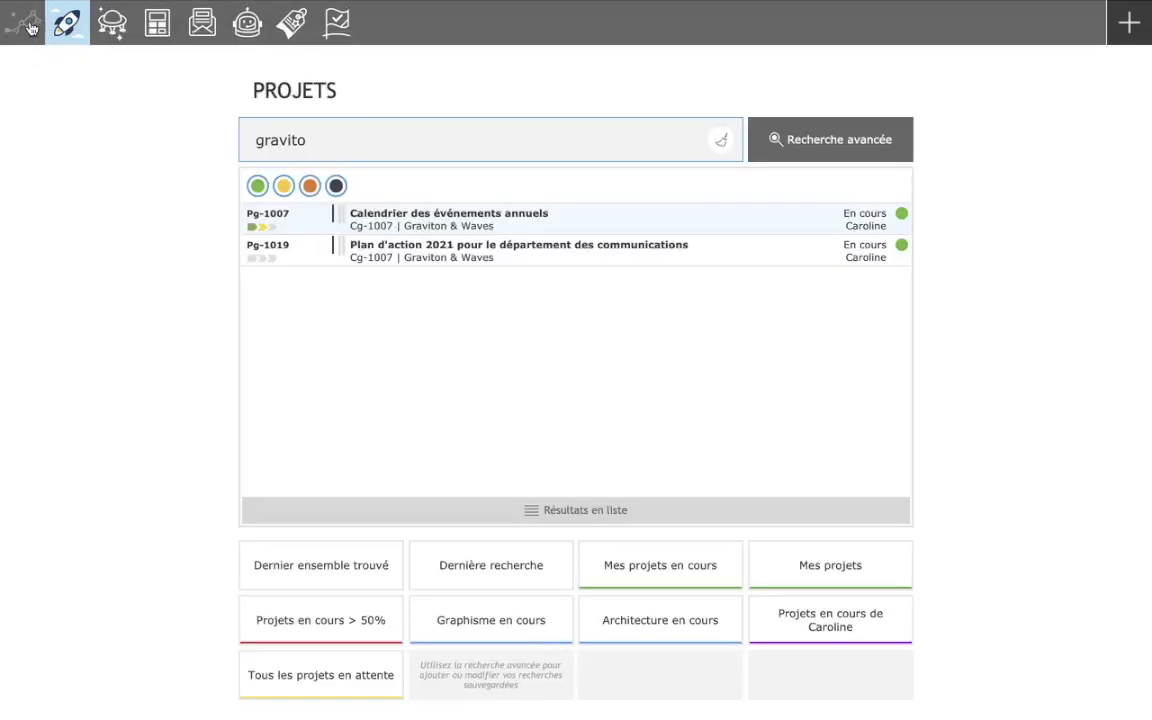
pyautogui.click(26, 22)
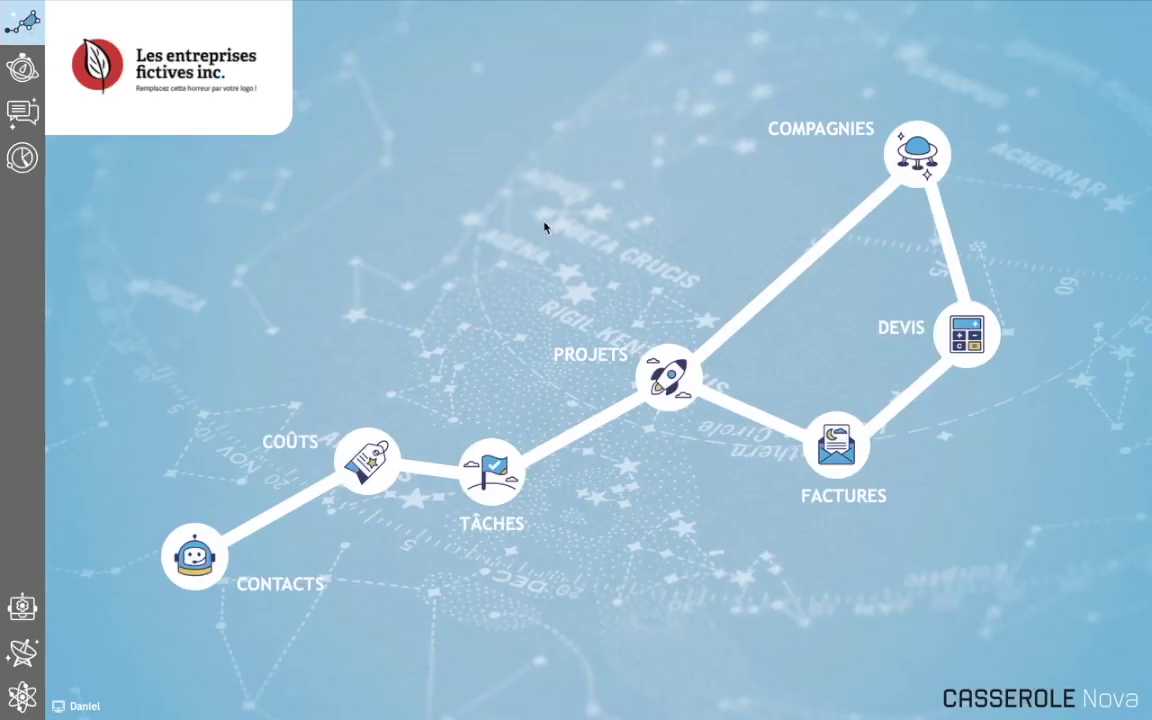